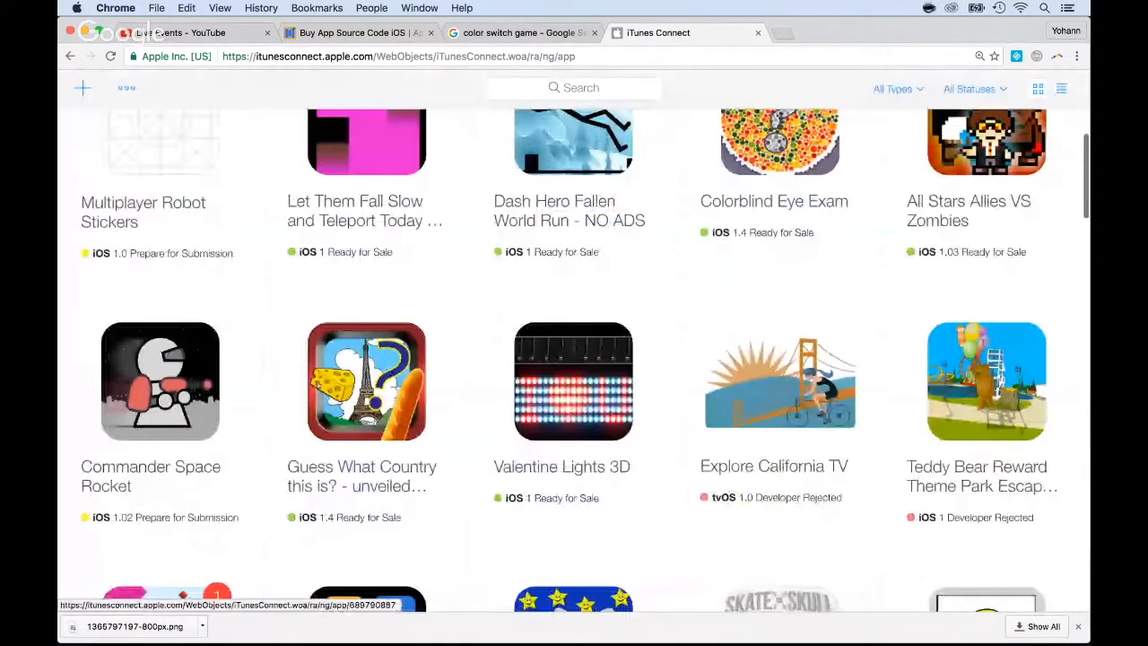
Start a new app record in My Apps with iOS as its platform
scroll(83, 130, up, 5)
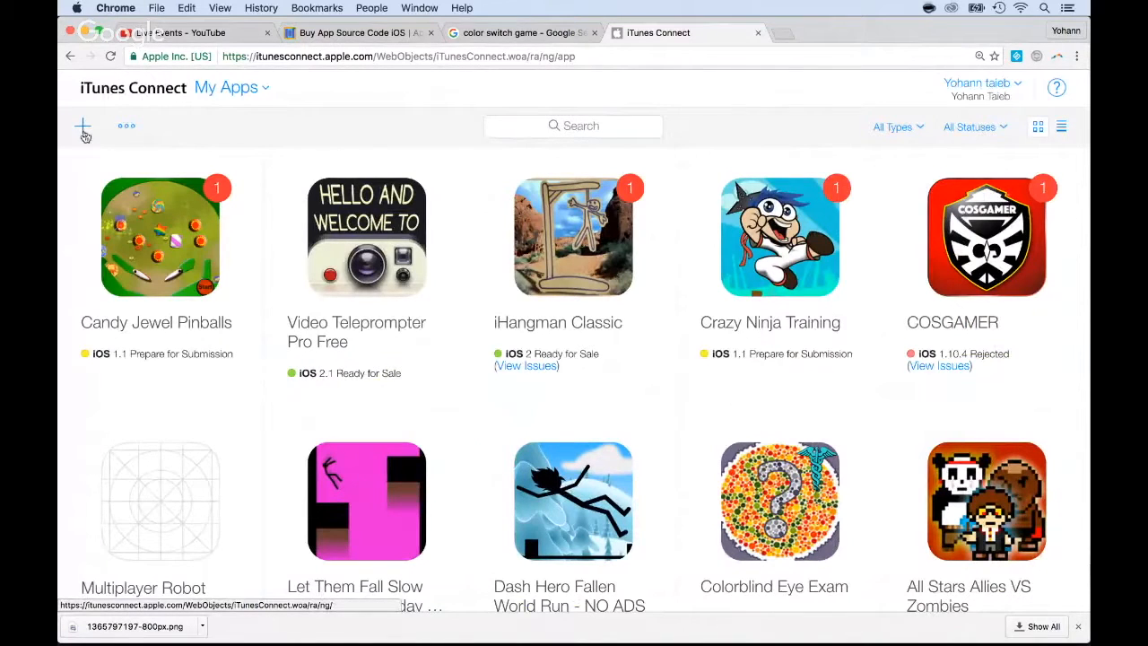
click(83, 128)
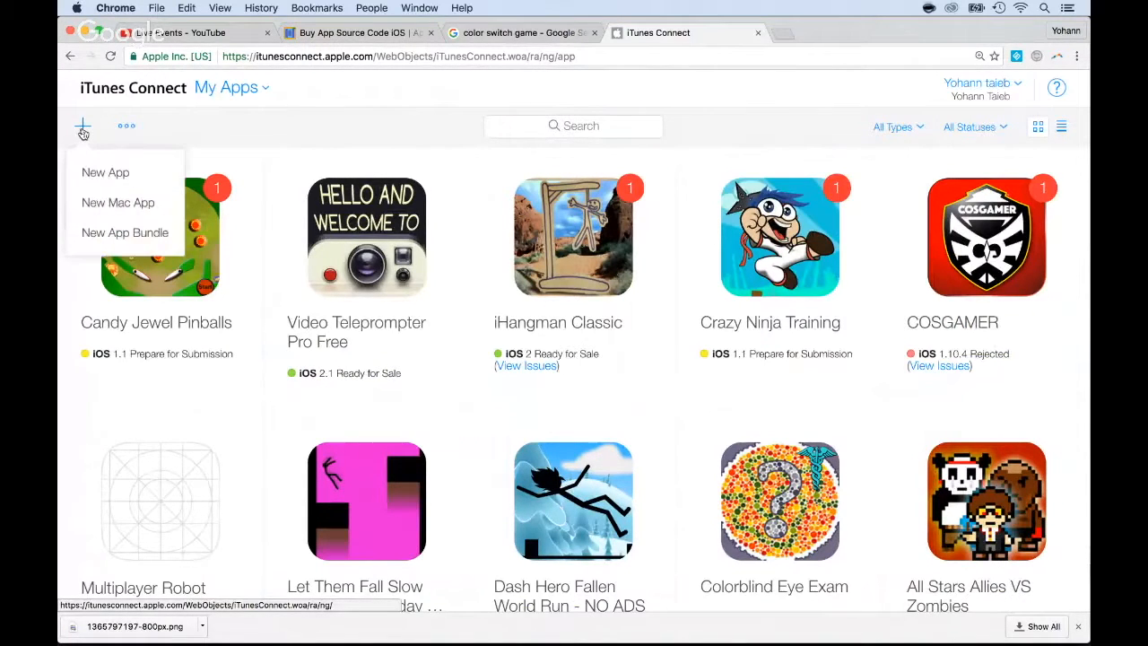
click(105, 172)
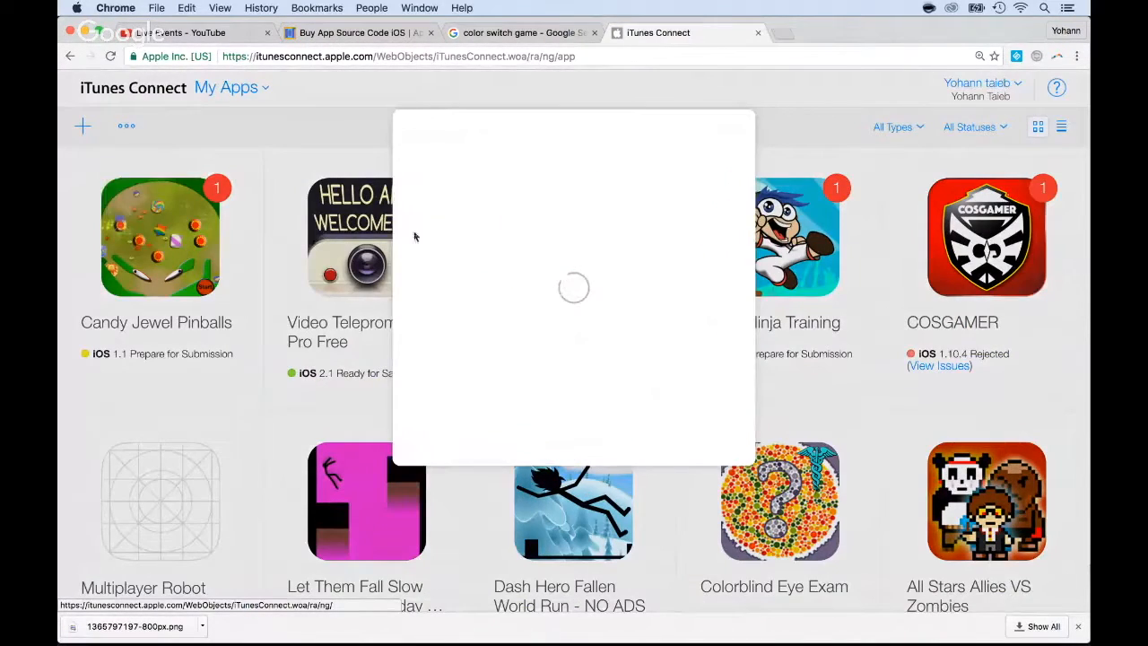
click(422, 187)
click(431, 230)
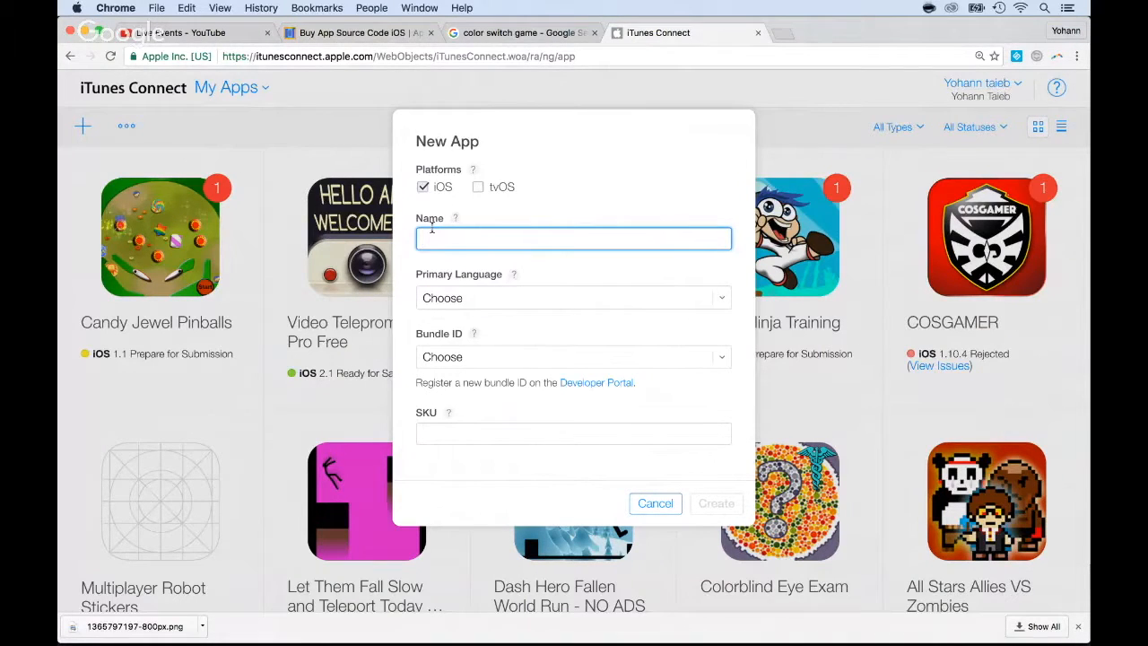
text(K)
Switch to Unity and copy the product name from the project's iOS Player Settings
key(super+Tab)
key(super+Tab)
key(super+Tab)
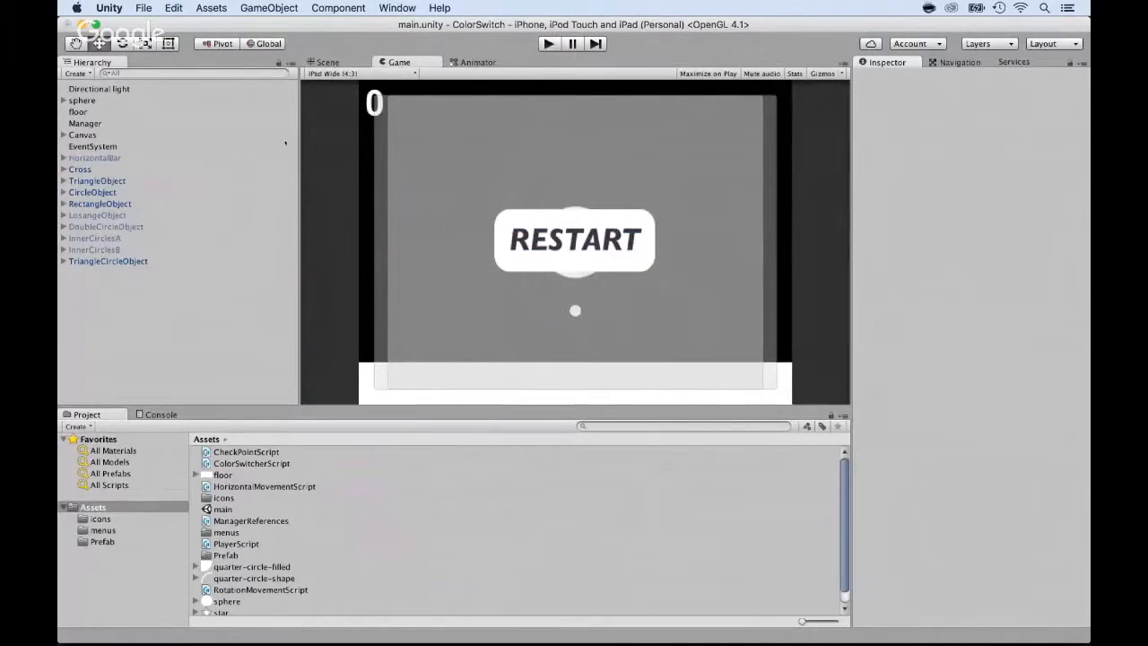
click(141, 7)
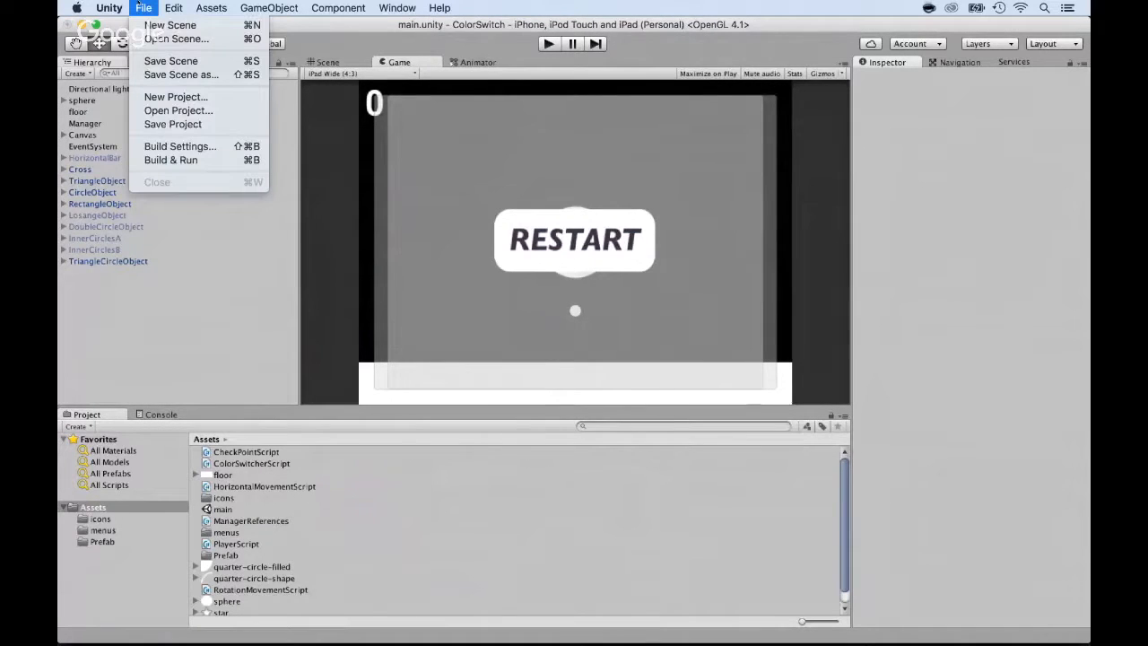
click(176, 147)
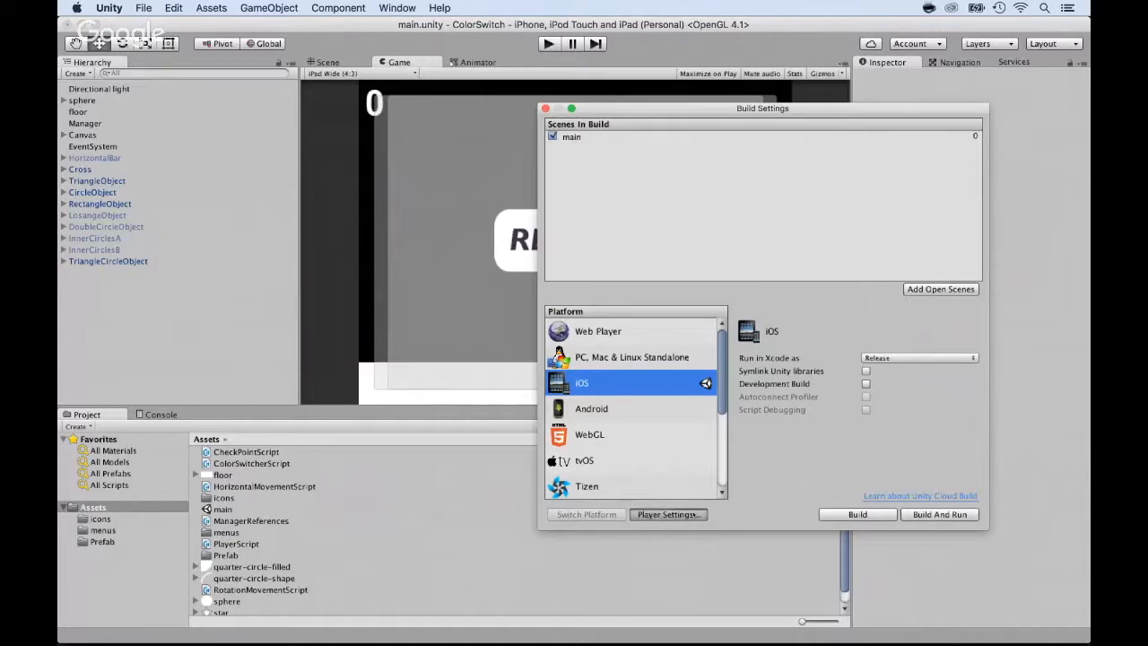
click(667, 513)
click(973, 141)
double_click(962, 122)
key(super+a)
key(super+c)
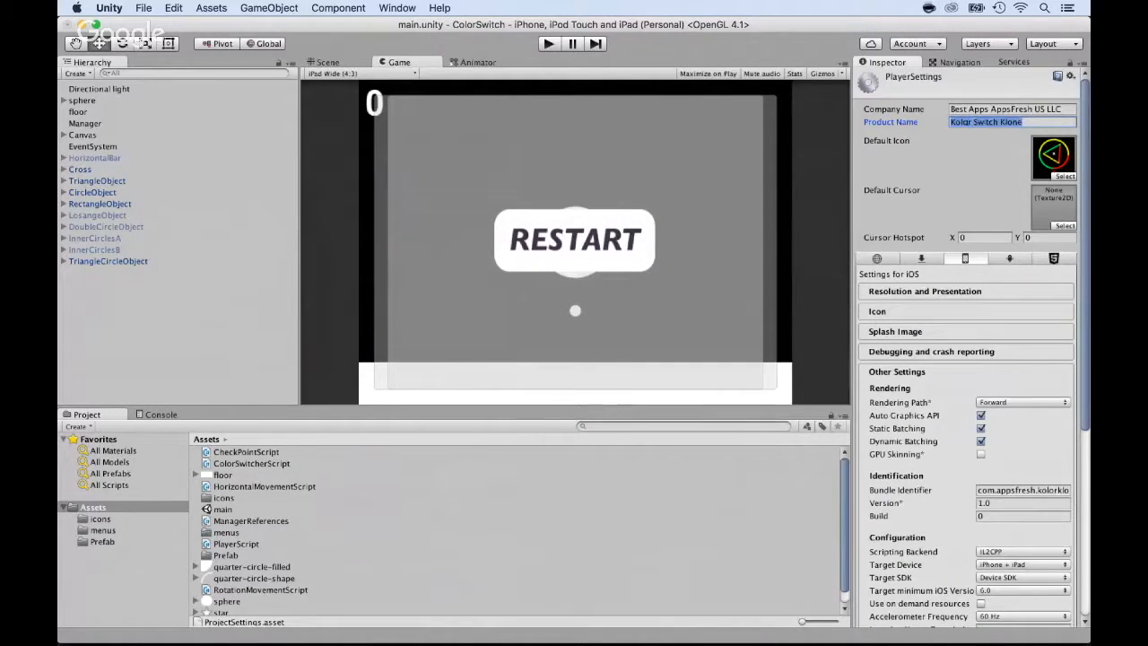
Back in Chrome, enter Kolor Switch Klone as the new app's name and set its primary language to English
key(super+Tab)
key(super+a)
key(super+v)
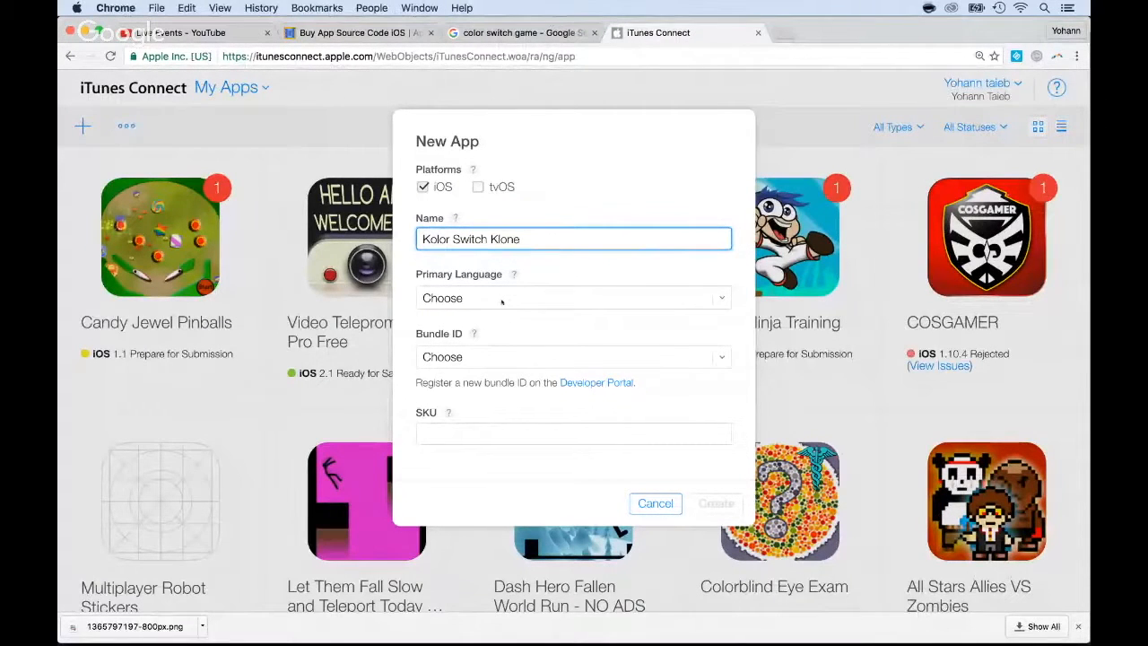
click(501, 302)
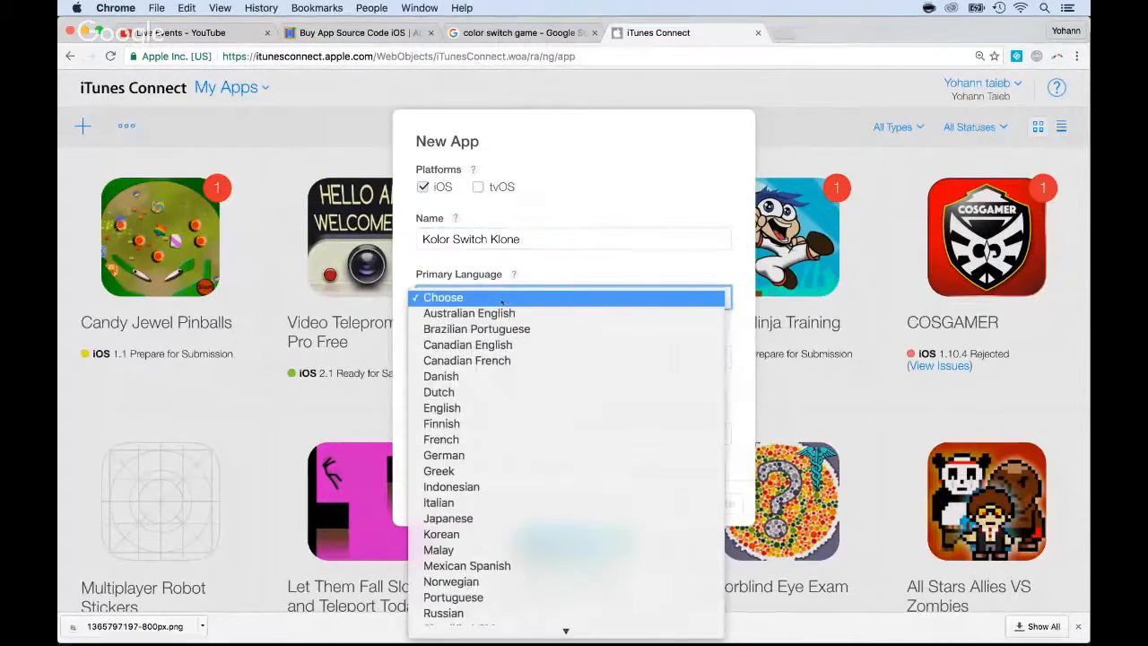
click(504, 409)
Look through the available bundle IDs for one that matches this app
click(446, 354)
scroll(456, 405, down, 3)
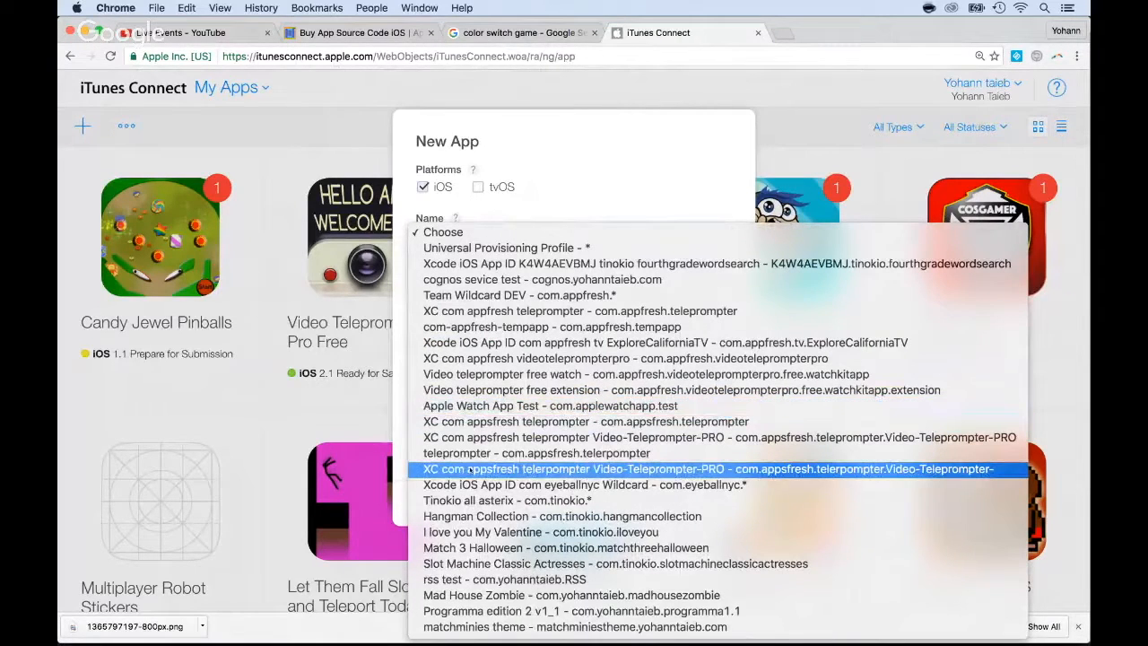
click(610, 184)
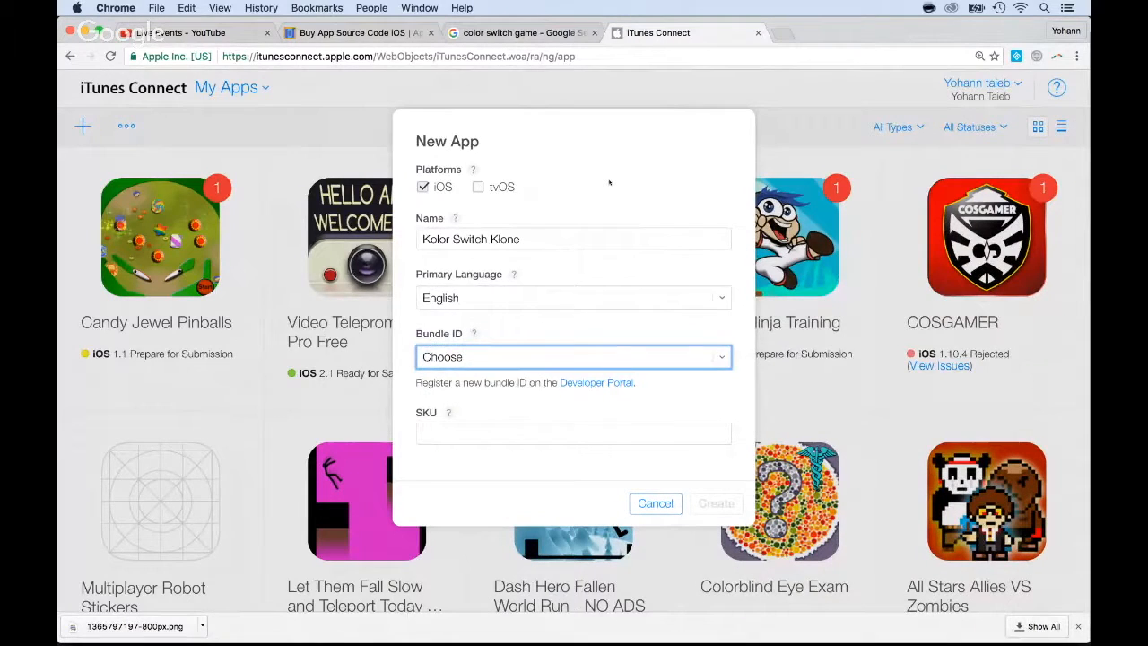
Switch to Xcode and copy the Unity-iPhone target's bundle identifier
key(super+Tab)
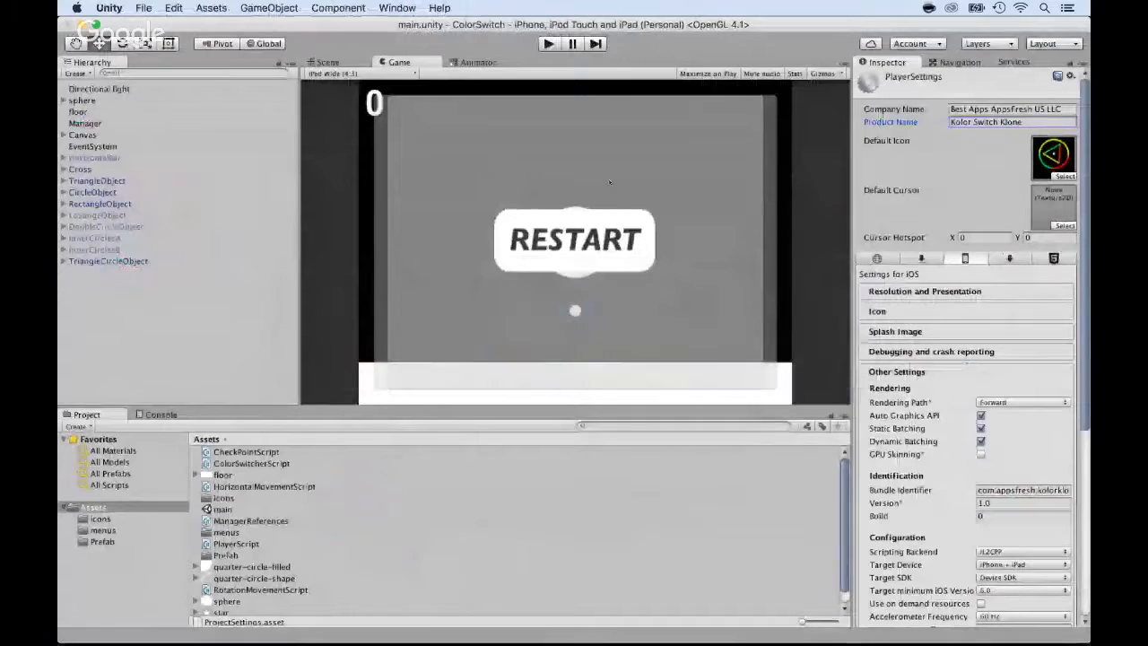
key(super+Tab)
key(super+Tab)
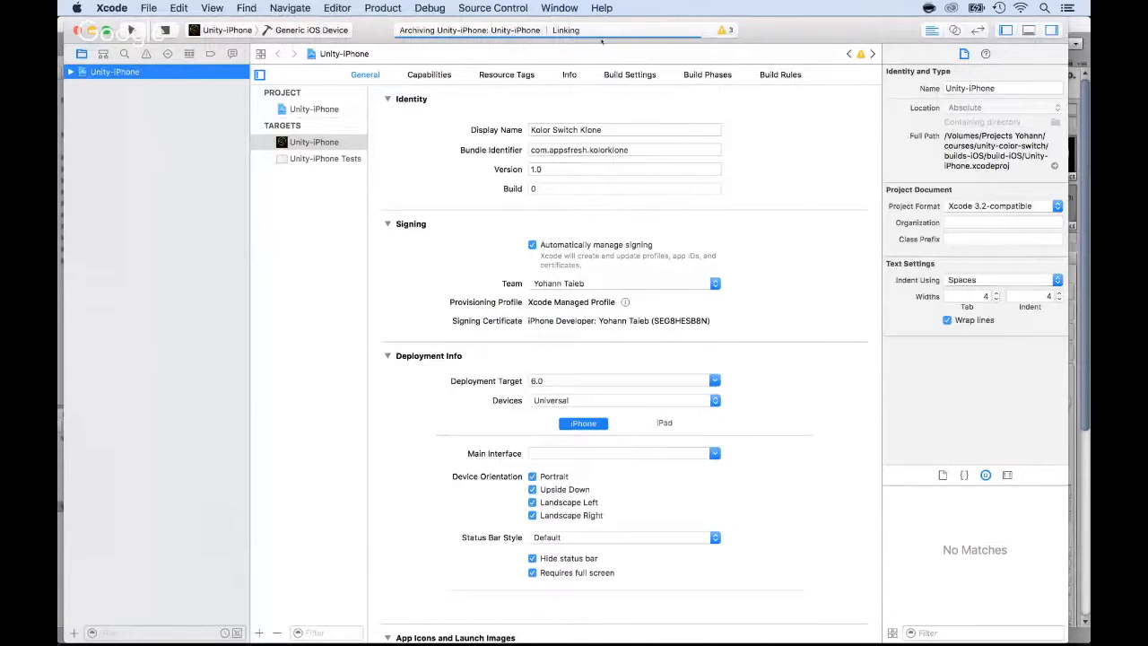
click(584, 150)
key(super+c)
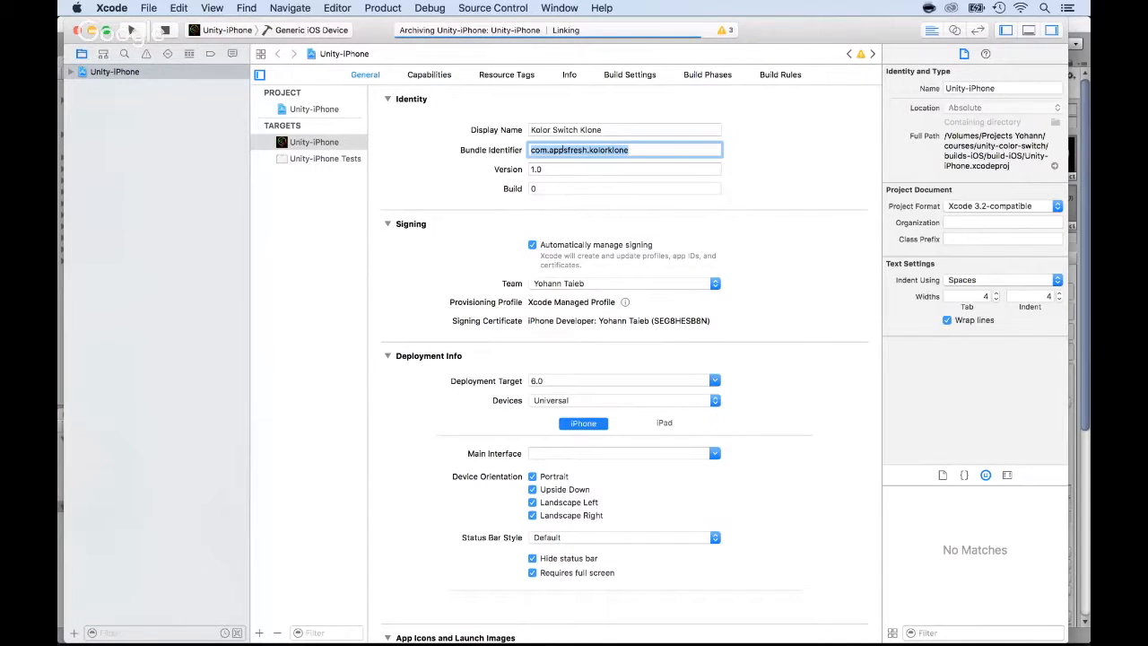
Return to Chrome and open the iOS App IDs list of the developer account at developer.apple.com in a new tab
key(super+Tab)
key(super+Tab)
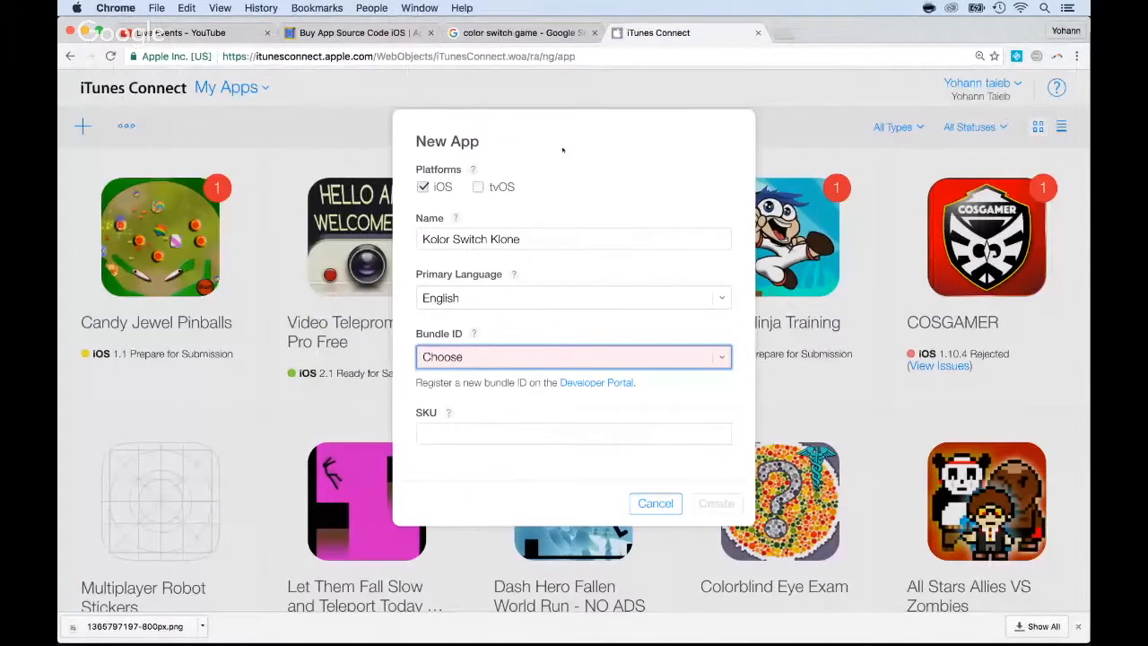
key(super+t)
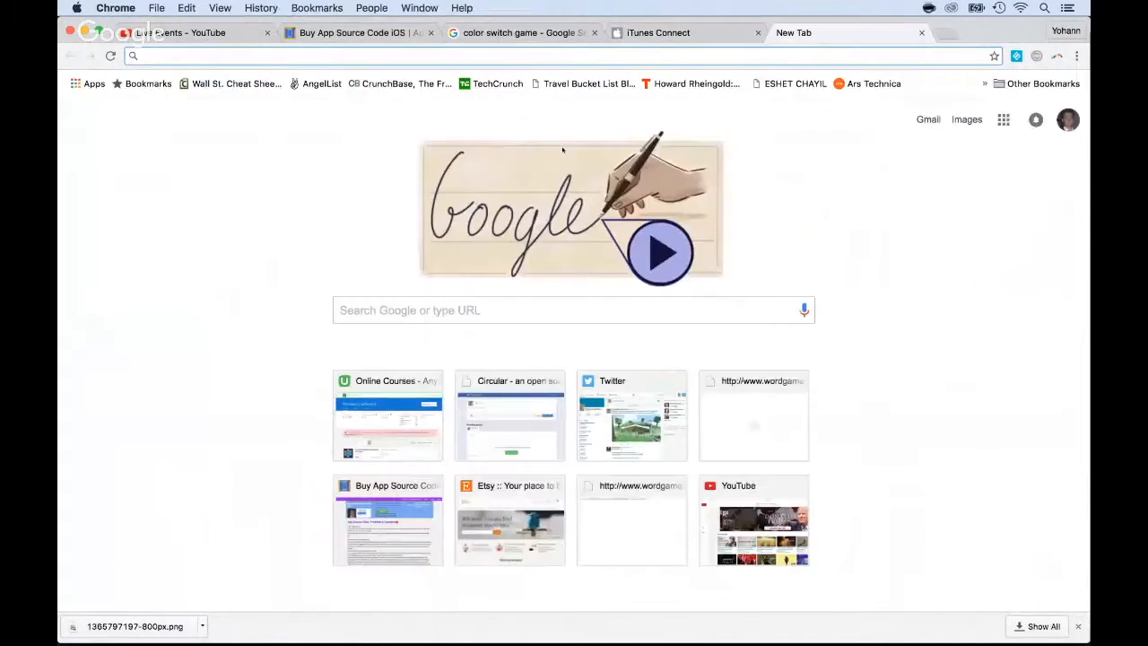
text(developer.apple.com)
key(Return)
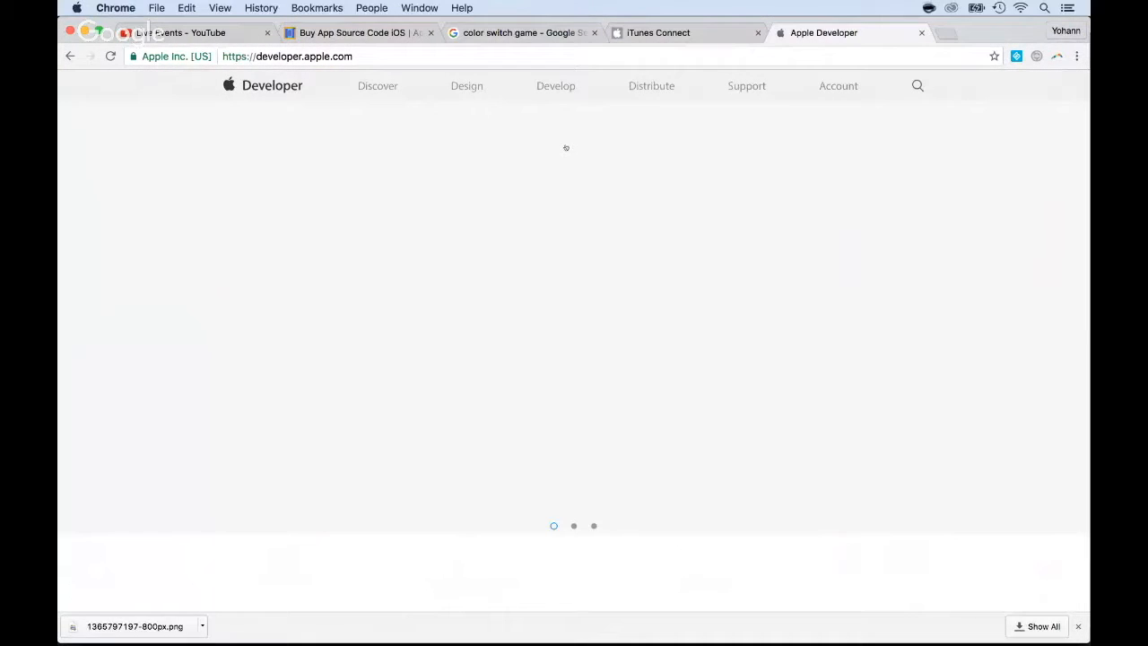
click(838, 86)
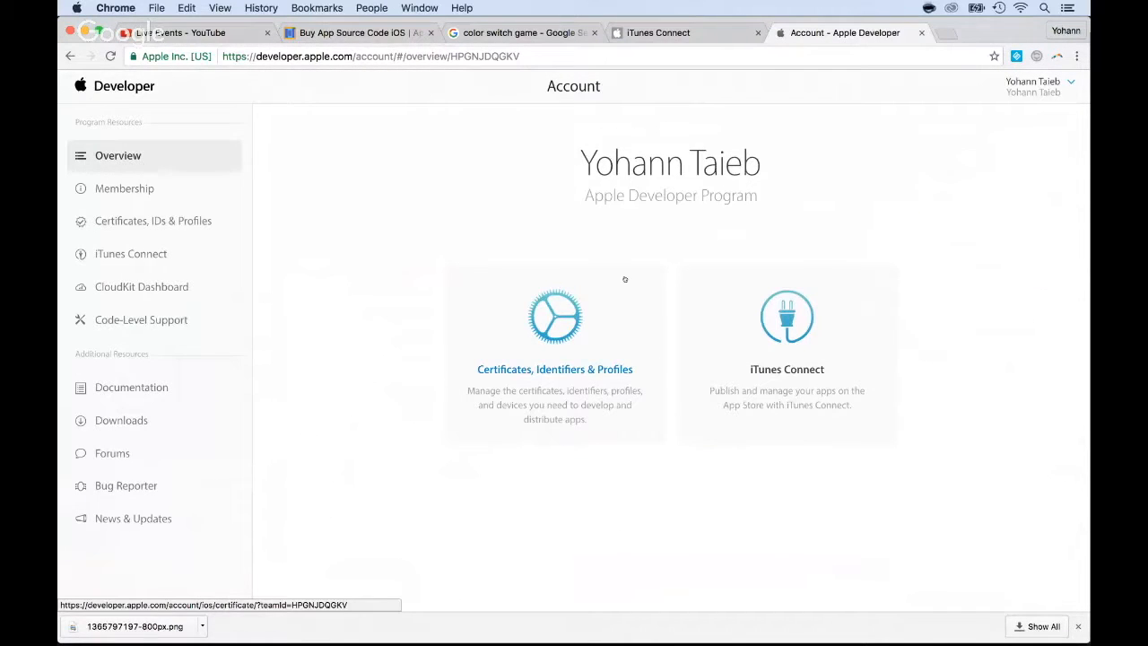
click(555, 345)
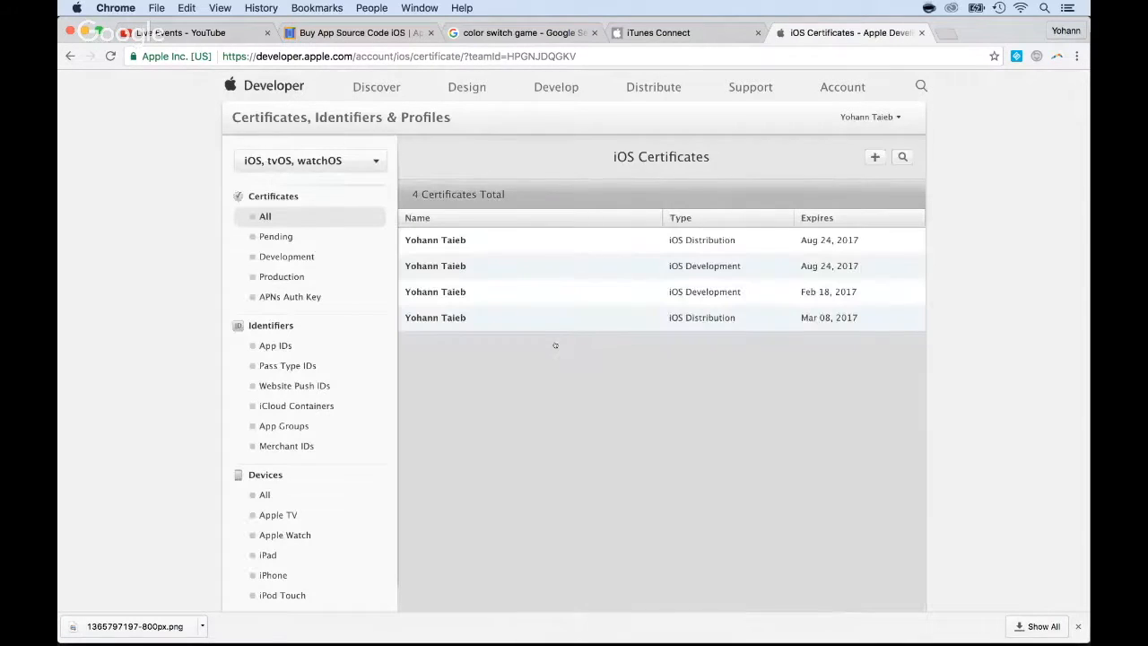
click(276, 349)
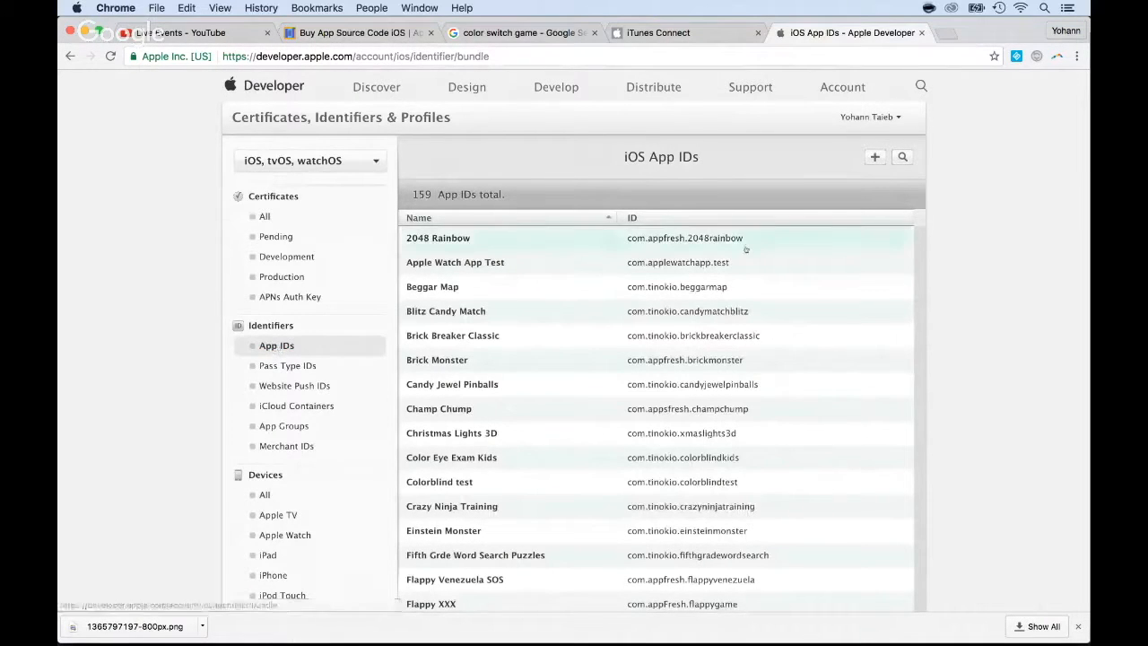
Begin registering a new iOS App ID with Klone Kolor Switch as its description name
click(873, 159)
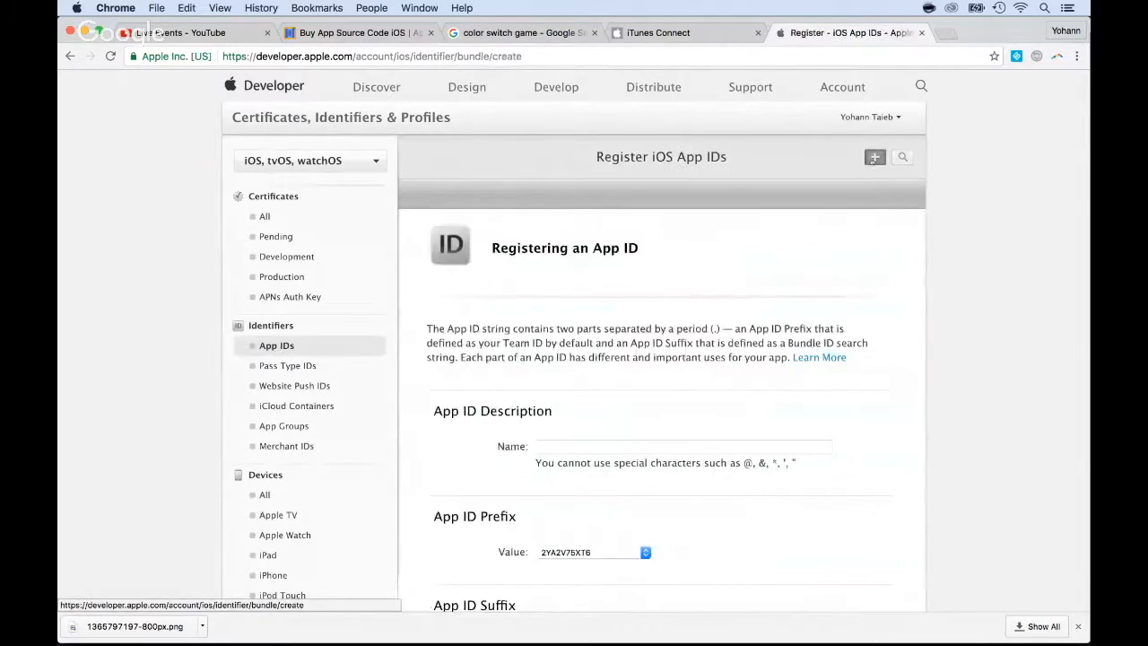
click(627, 444)
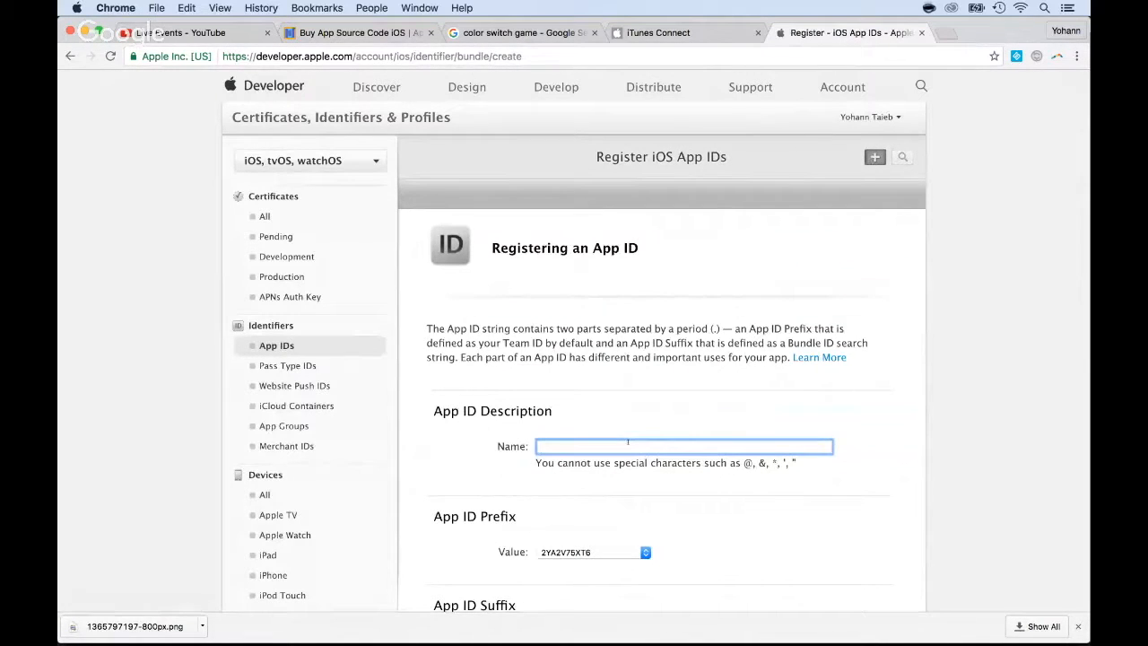
key(super+v)
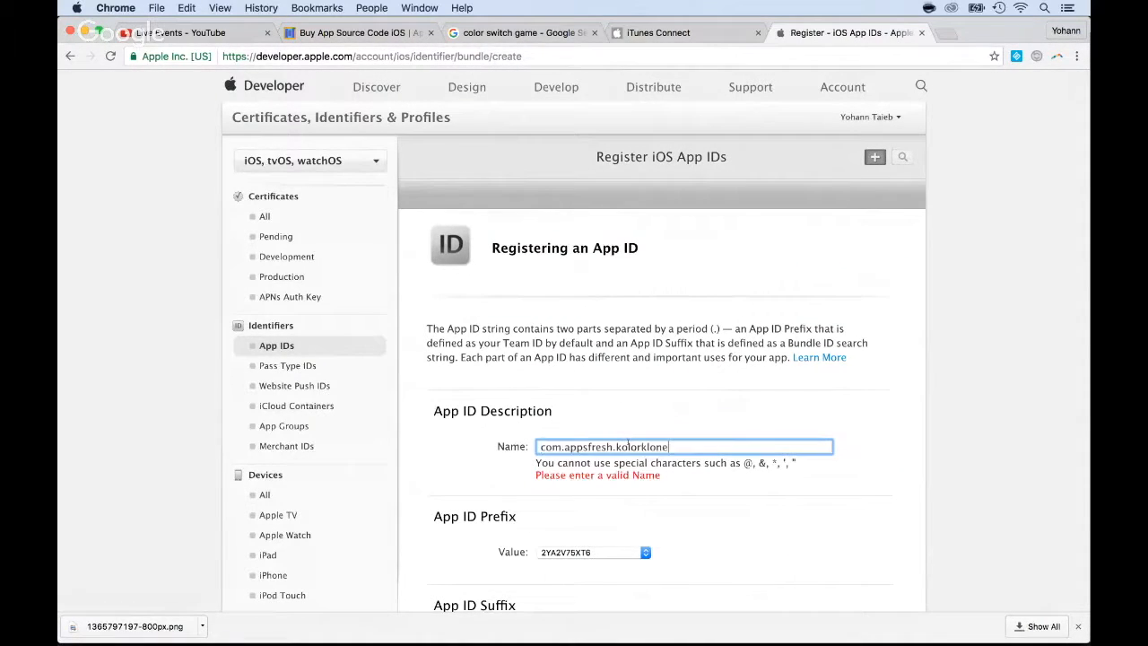
key(super+z)
text(Klone )
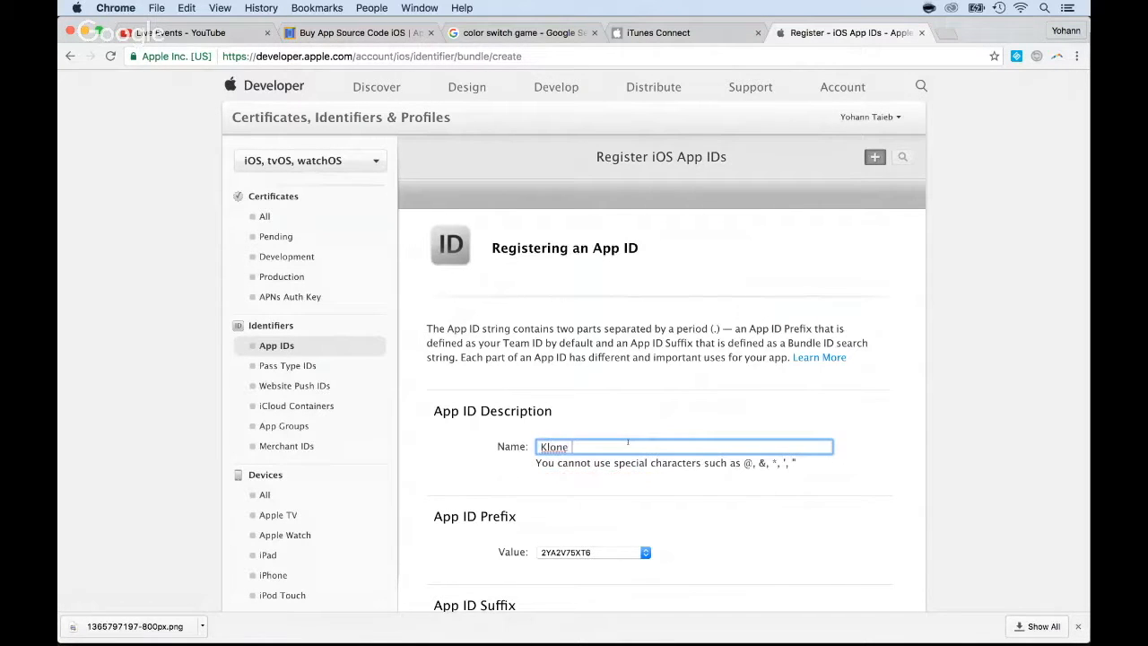
text(Kolor Switch)
Set the App ID prefix to the Team ID and the explicit bundle ID to com.appsfresh.kolorklone
scroll(547, 510, down, 5)
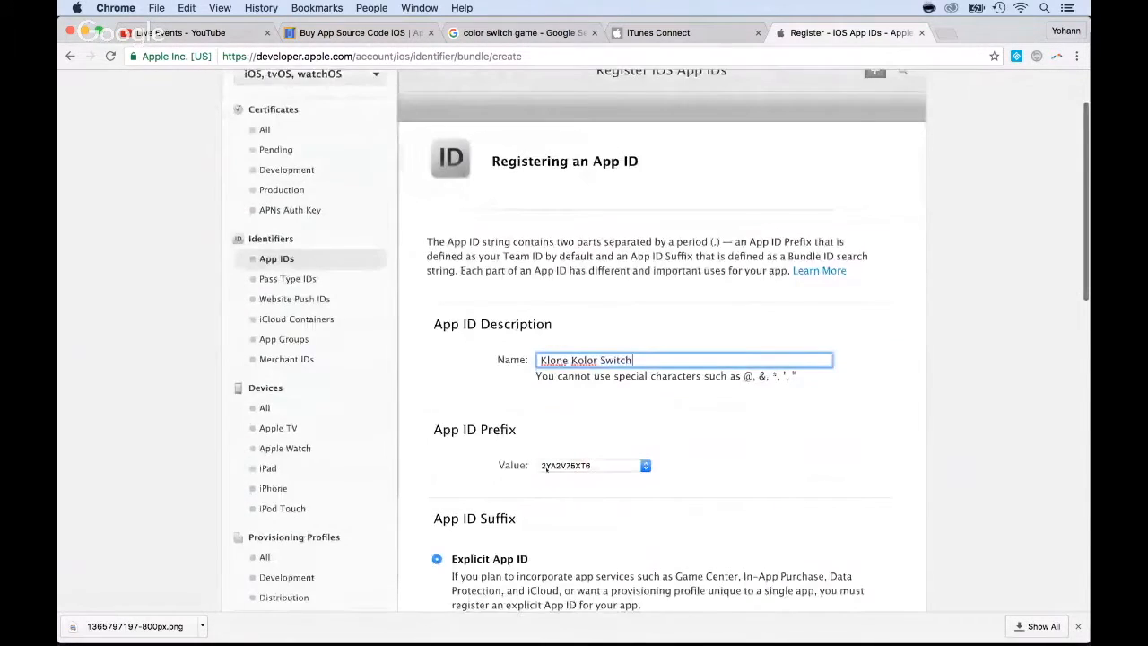
click(557, 262)
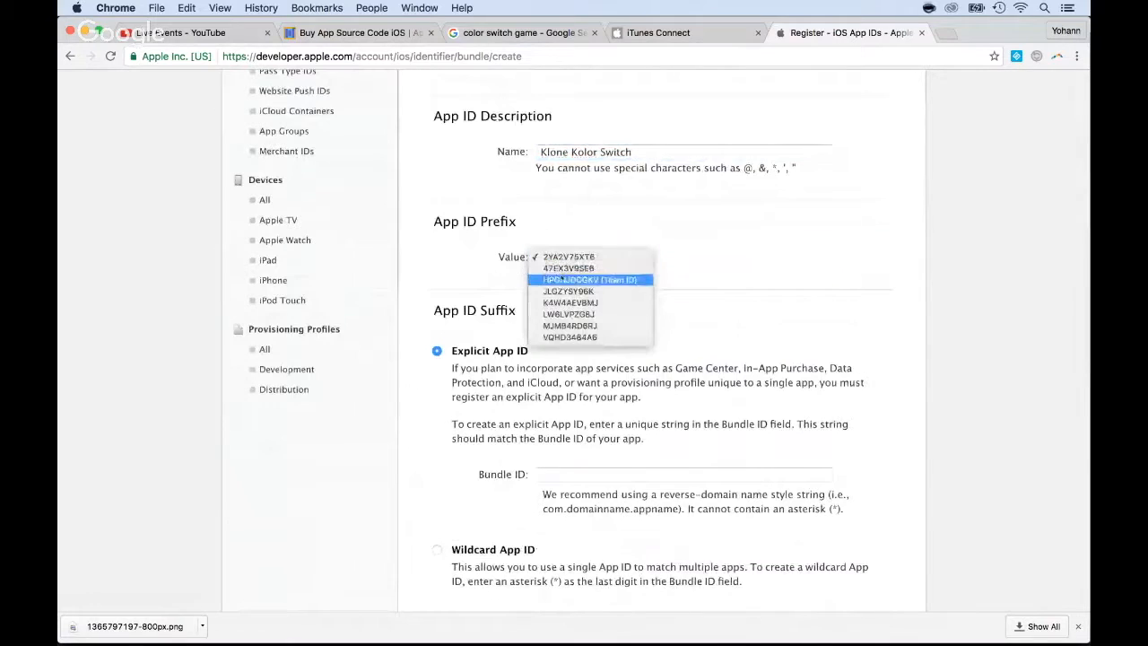
click(563, 277)
scroll(552, 403, down, 1)
click(565, 433)
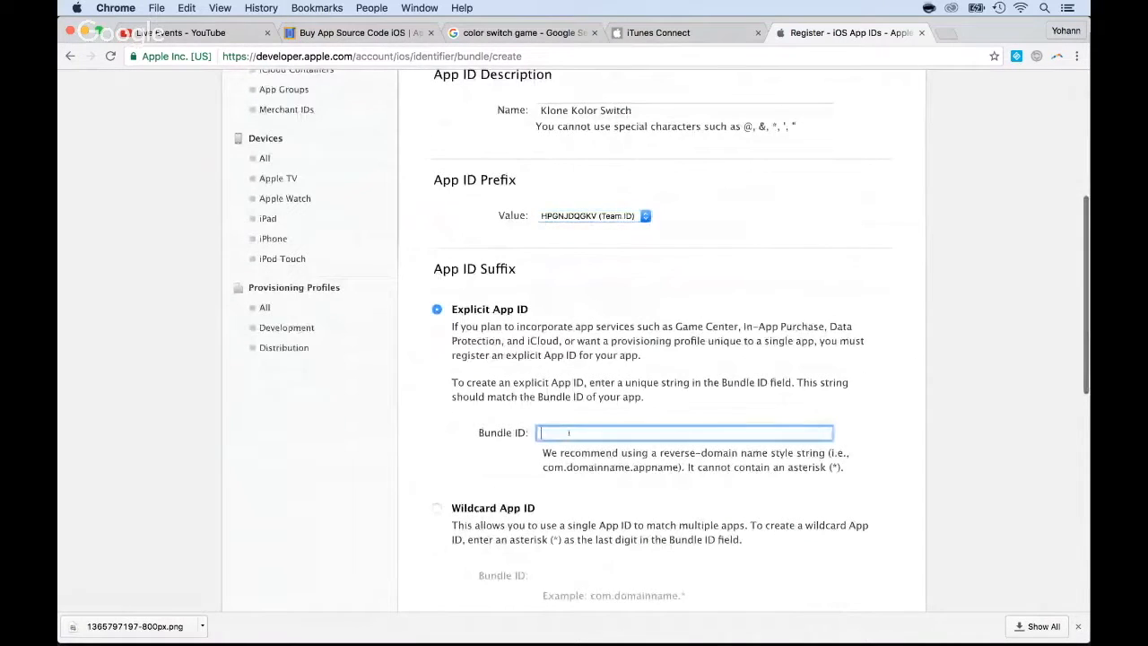
text(com.appsfresh.kolorklone)
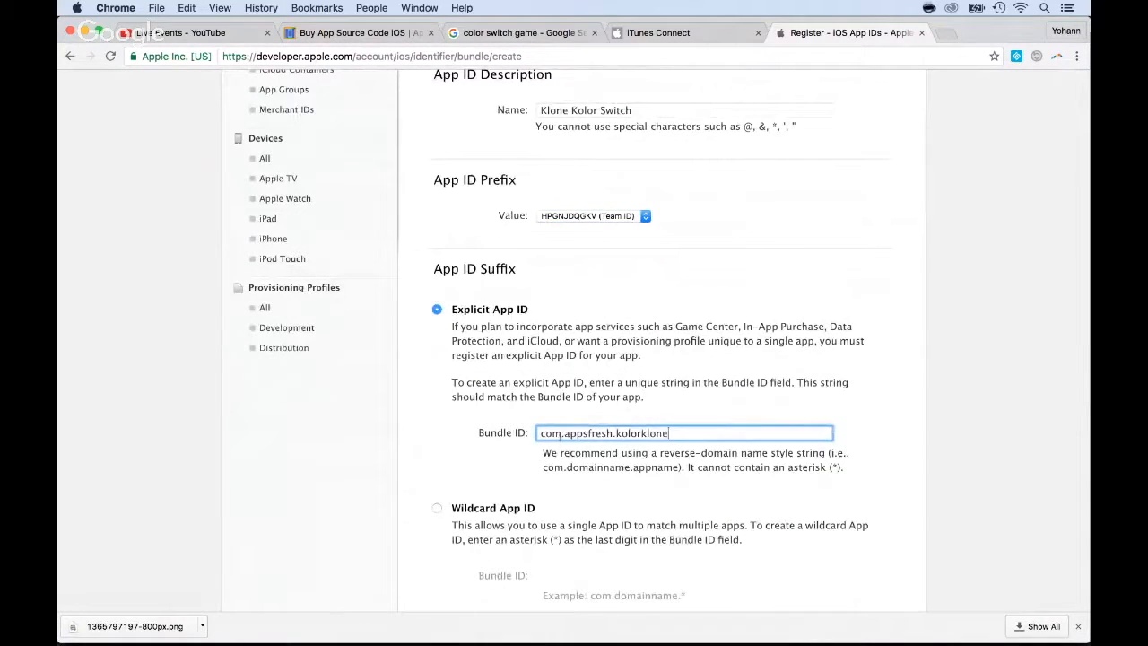
drag(669, 433, 541, 433)
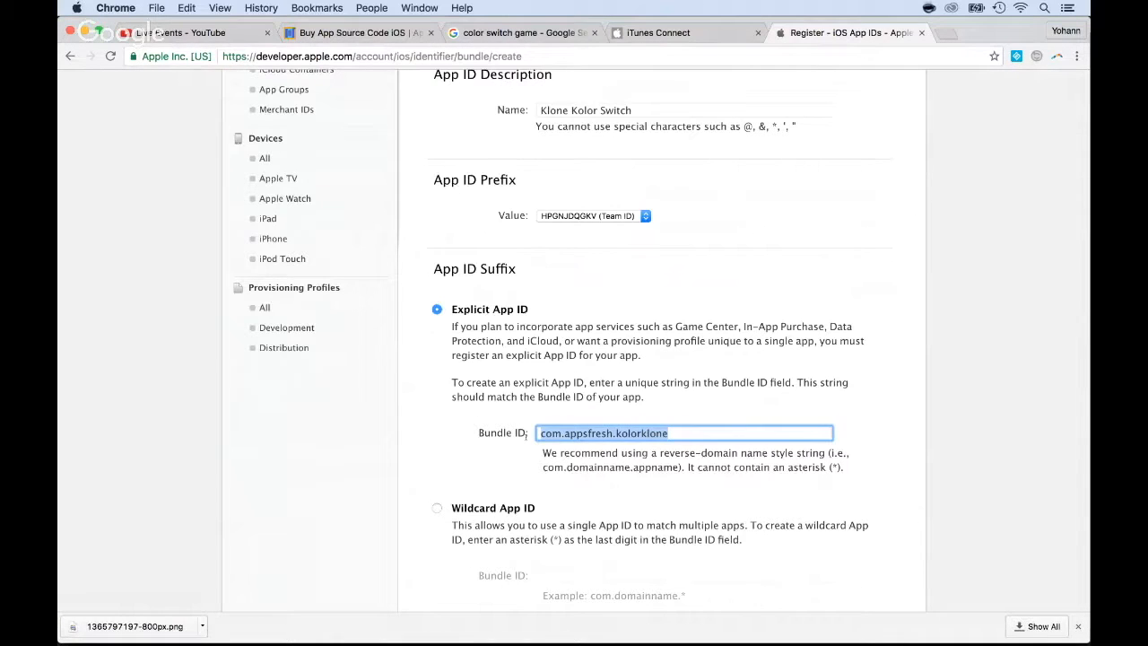
Register the App ID with the default services and return to the App IDs list
scroll(429, 422, down, 10)
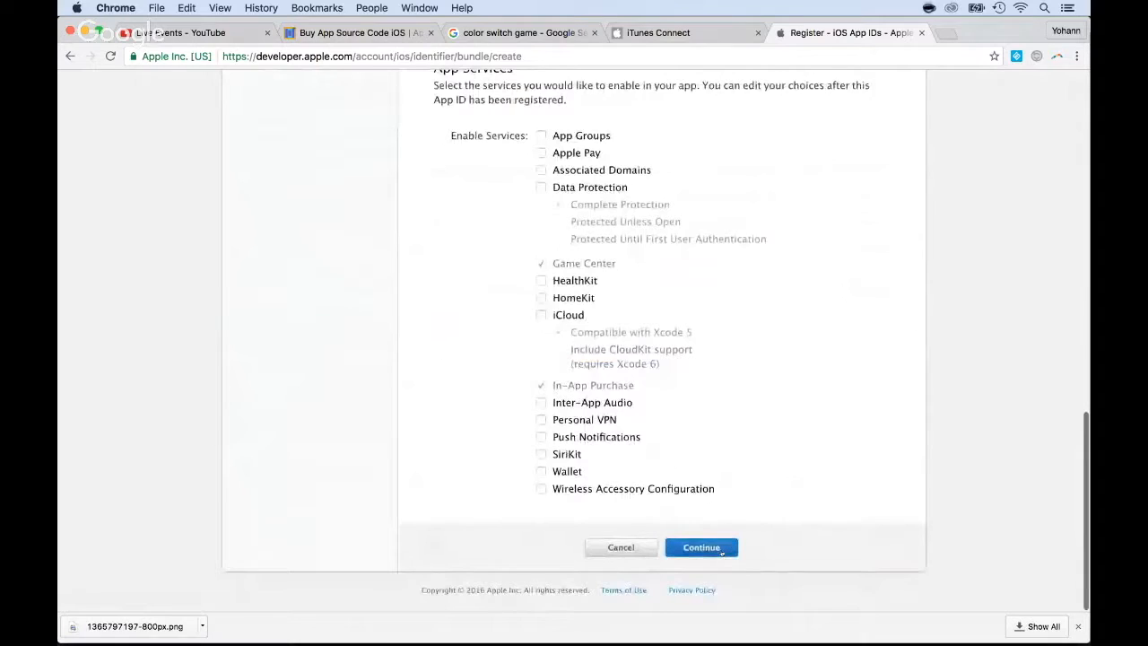
click(720, 550)
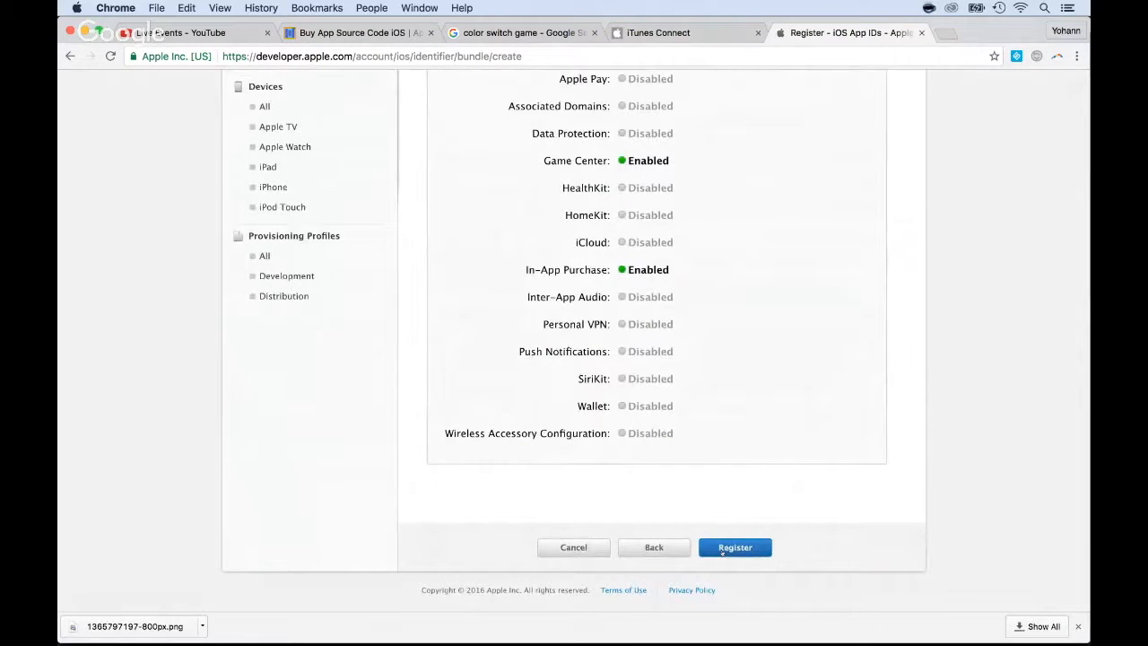
click(721, 549)
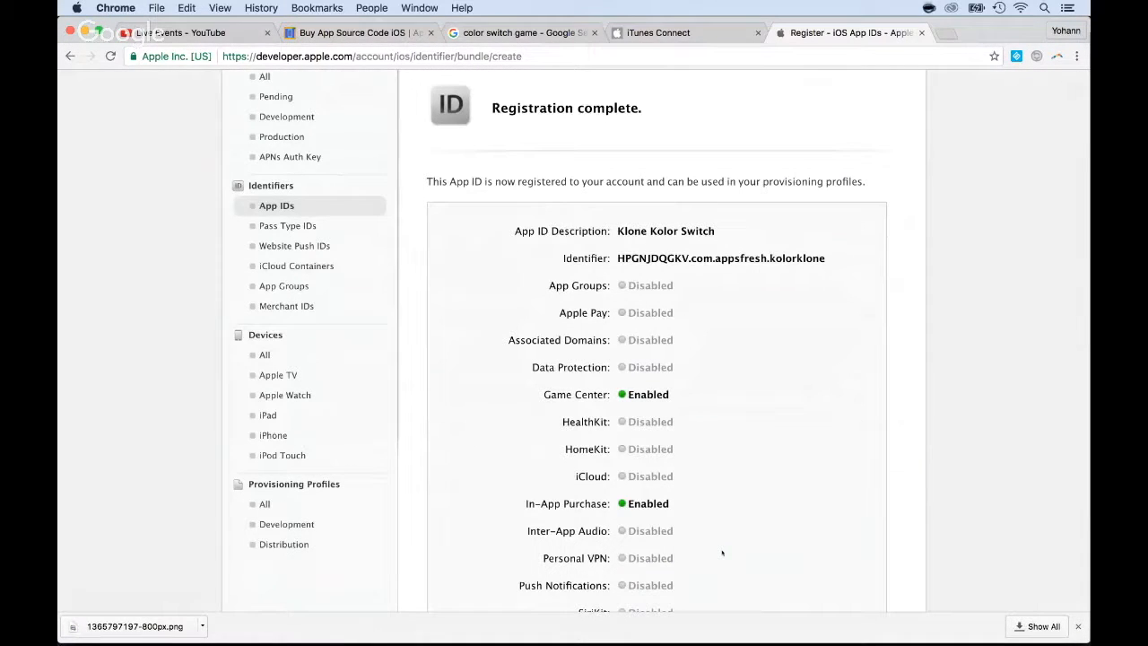
scroll(721, 553, down, 3)
click(708, 567)
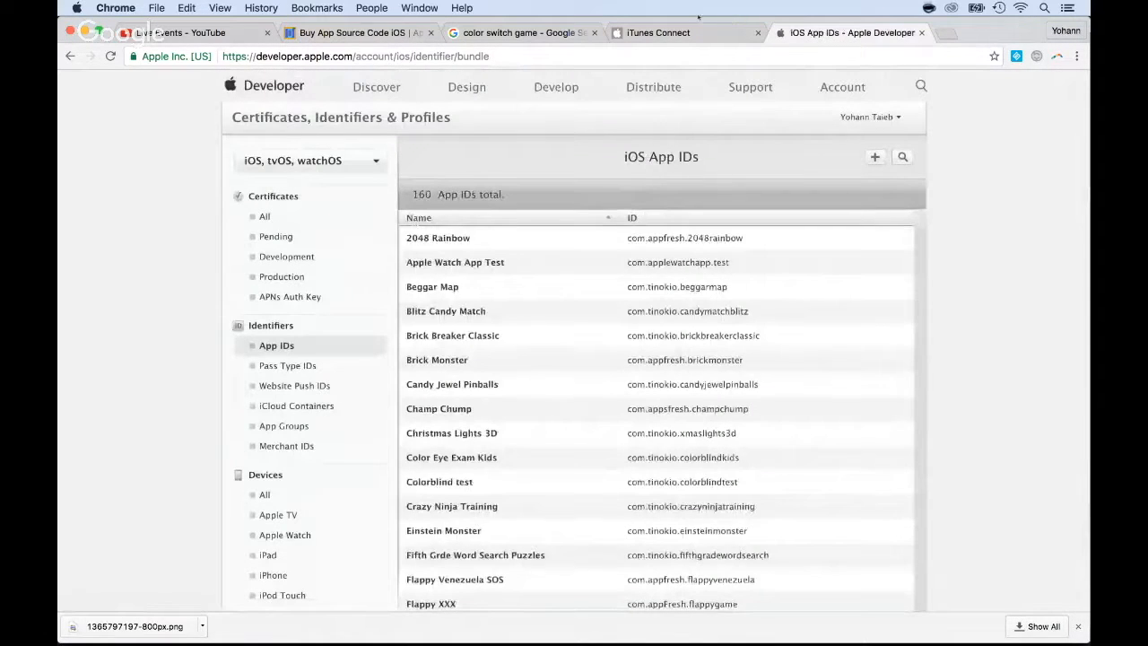
Go back to the iTunes Connect New App form and copy the app name entered there
click(695, 28)
triple_click(541, 240)
key(super+c)
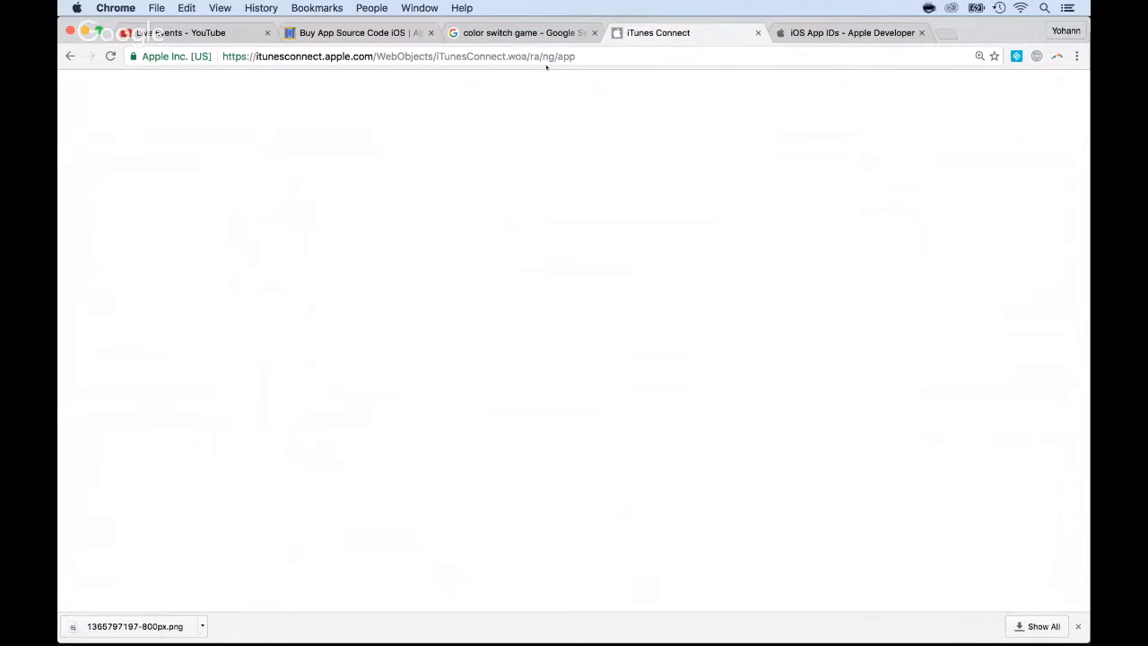
Start a new app record in My Apps for the iOS platform and name it Klone Kolor Switch
click(373, 57)
click(374, 57)
drag(374, 57, 599, 58)
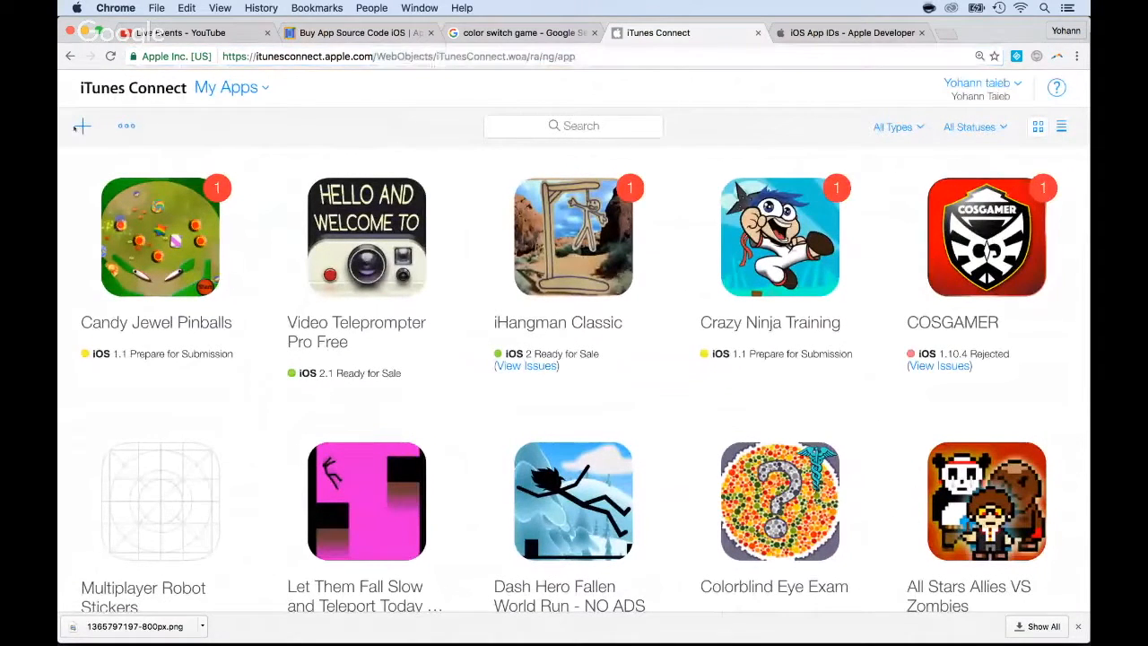
click(83, 126)
click(105, 173)
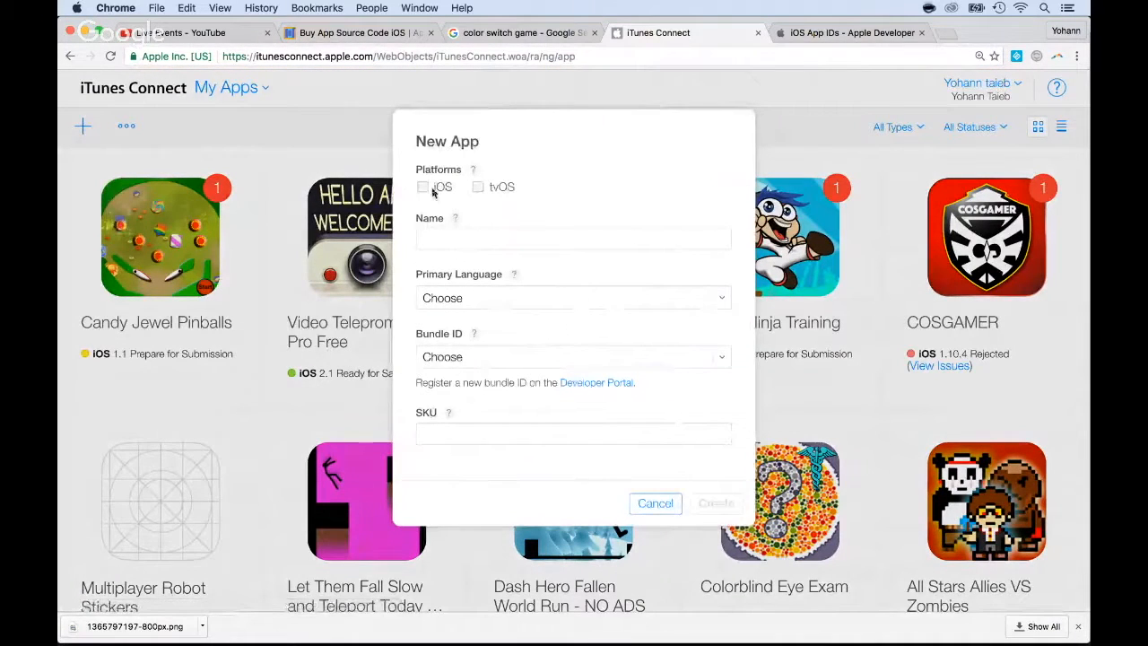
click(433, 188)
click(443, 236)
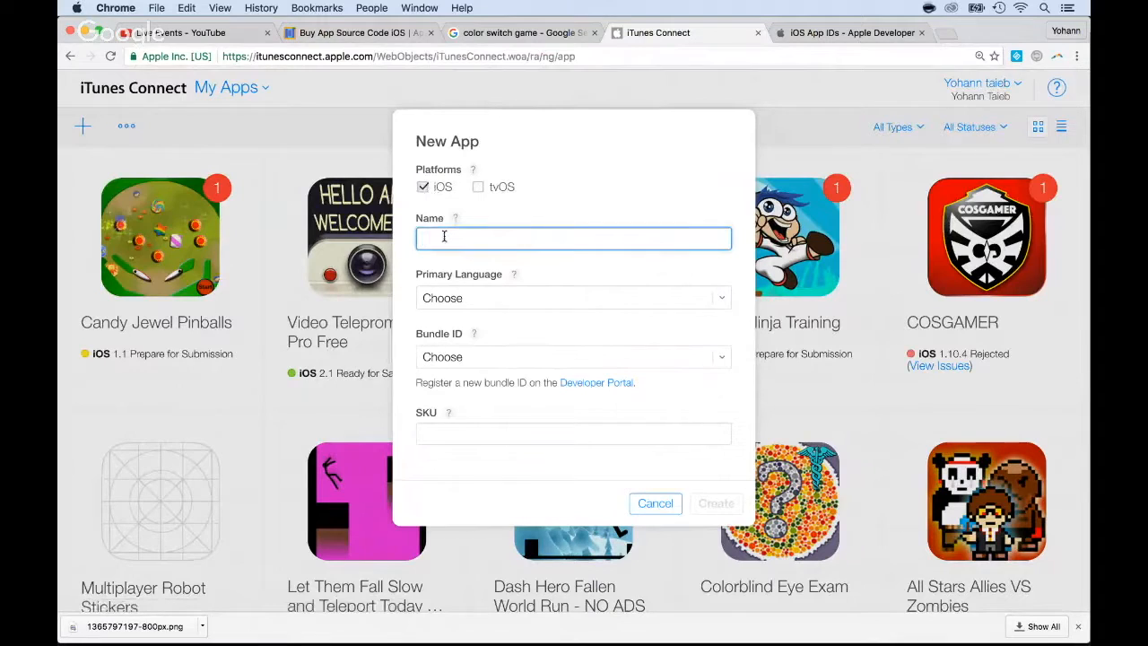
text(Klorle Kolor Switch)
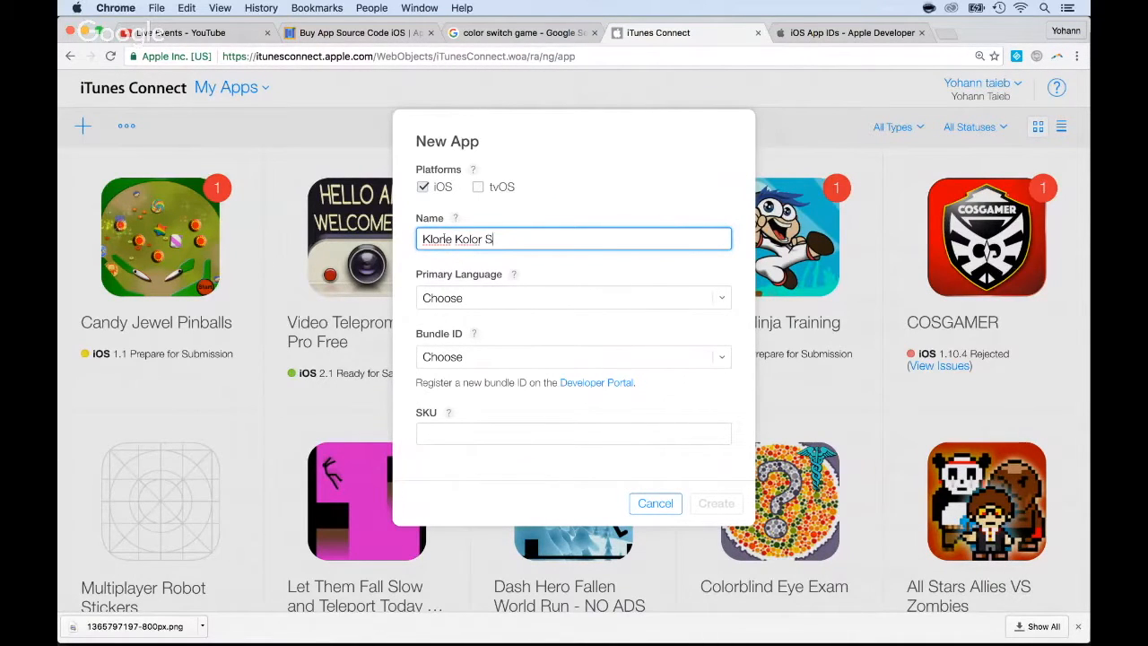
Set the new app's primary language to English and its bundle ID to Klone Kolor Switch - com.appsfresh.kolorklone
click(454, 301)
click(465, 408)
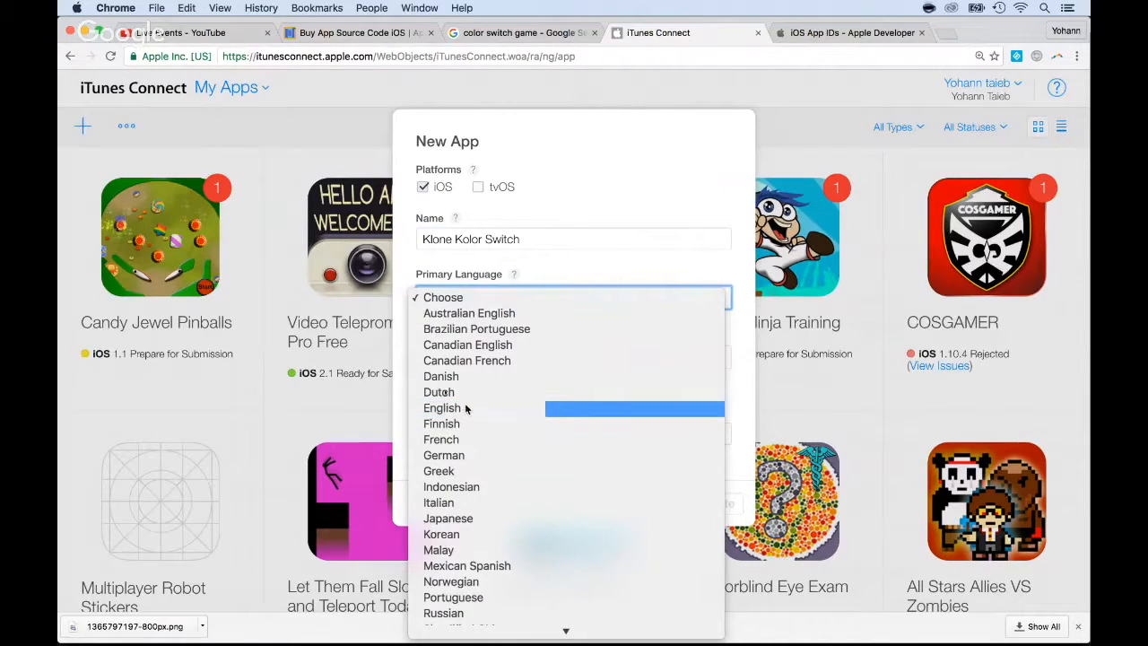
click(437, 319)
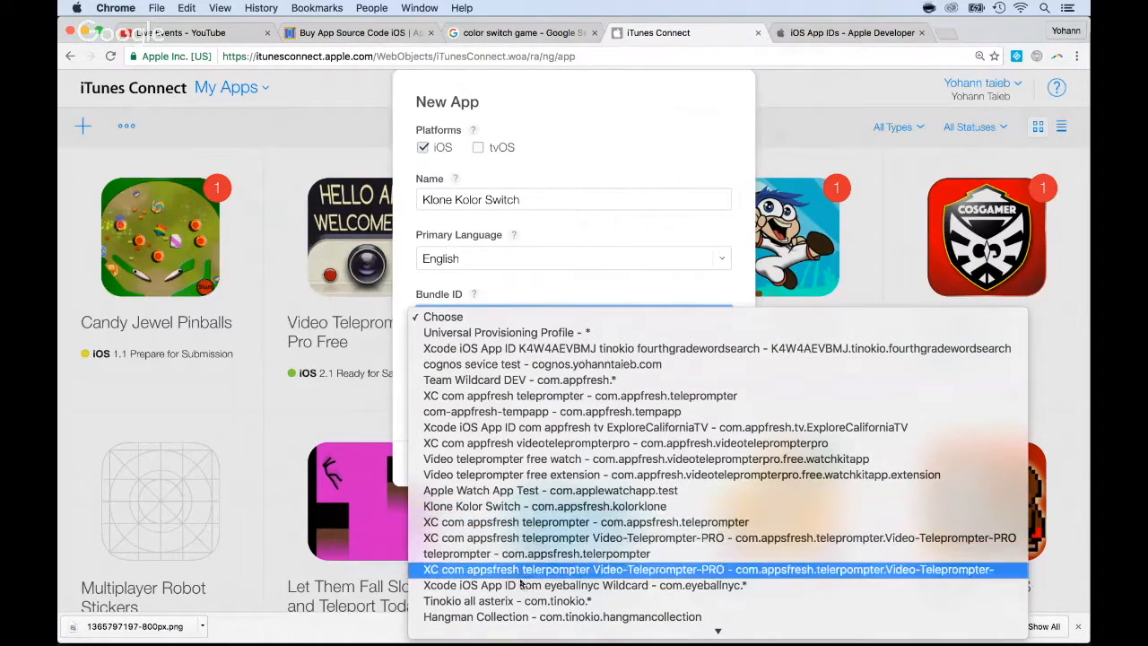
click(528, 507)
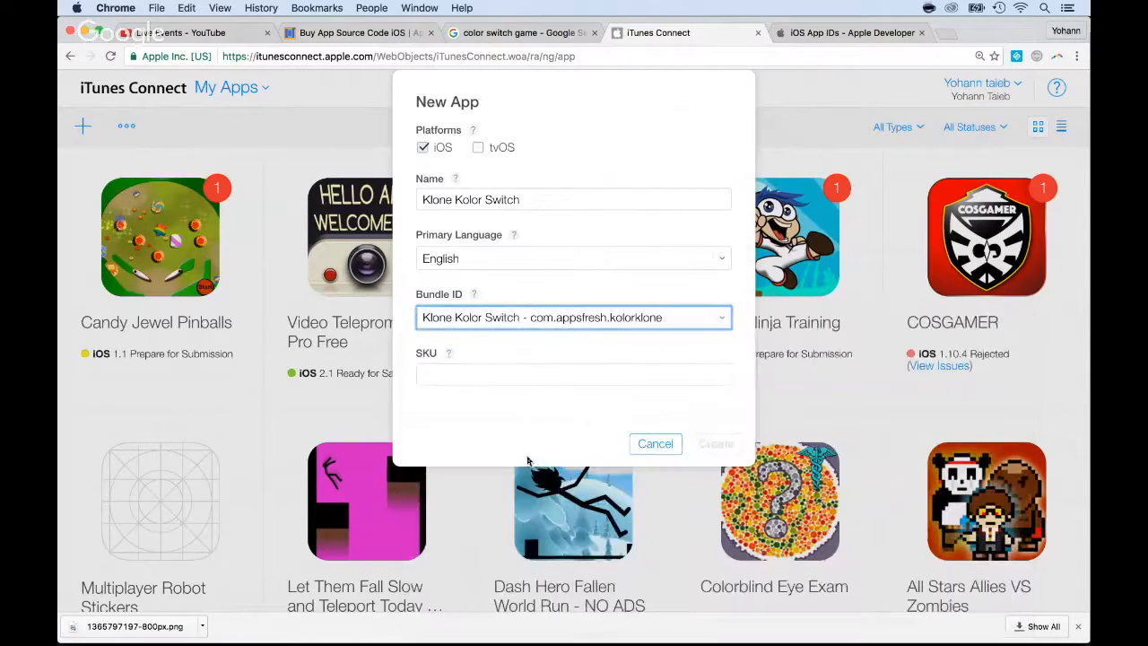
Set the SKU to com.appsfresh.kolorklone and create the app record
click(500, 373)
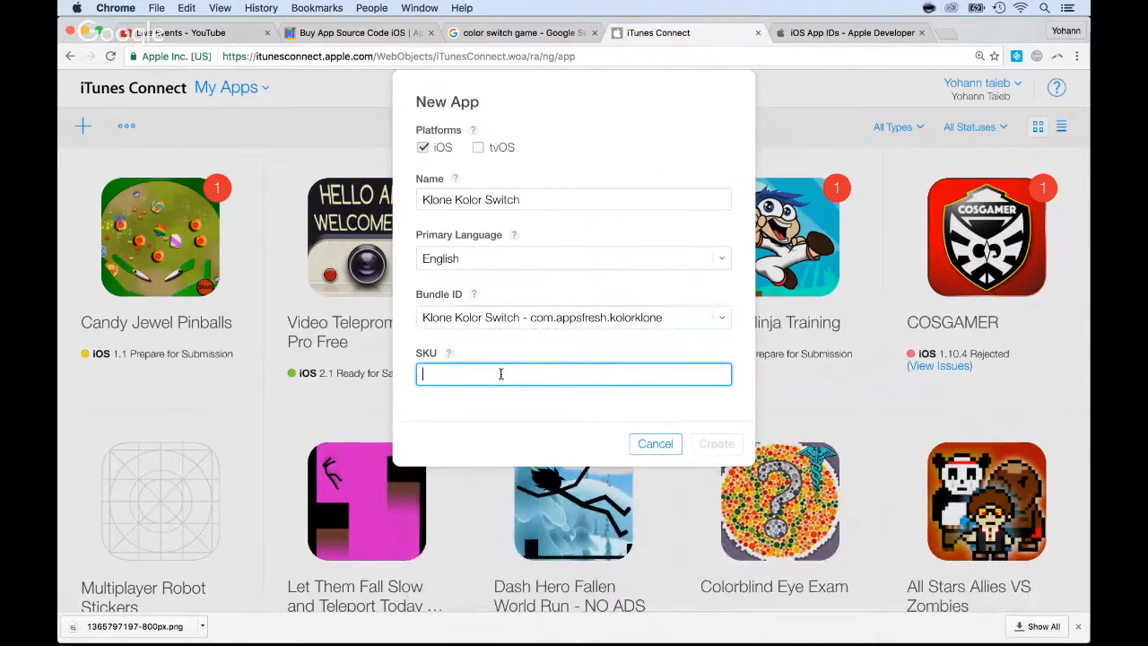
key(super+v)
key(super+a)
text(c)
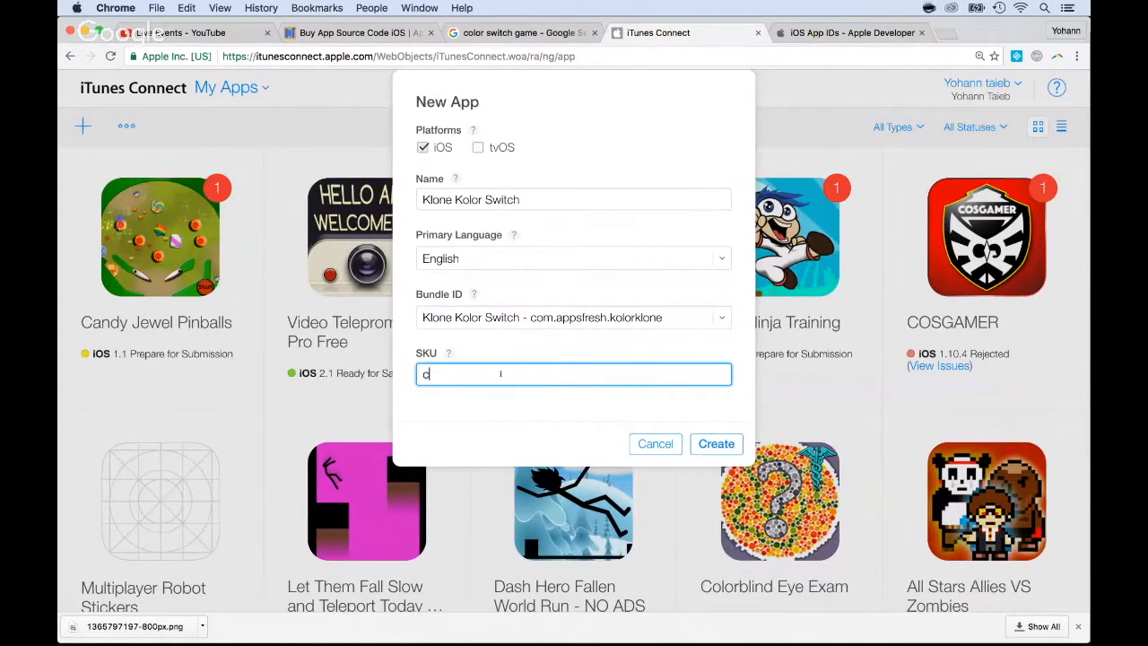
text(om.appsfresh.kolor)
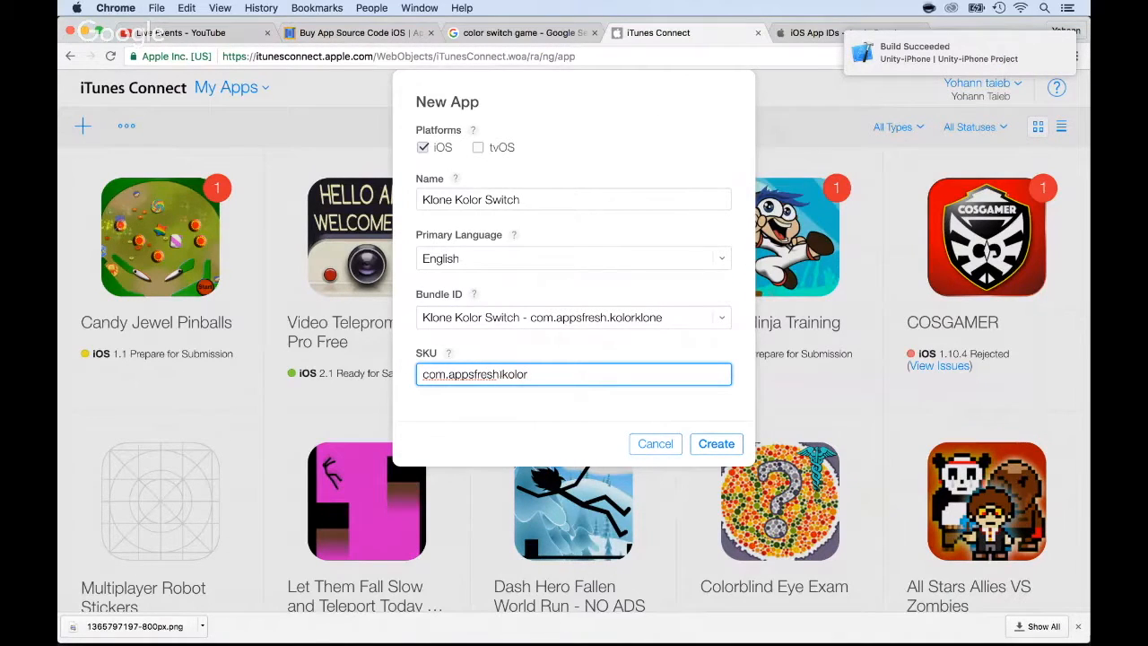
text(klone)
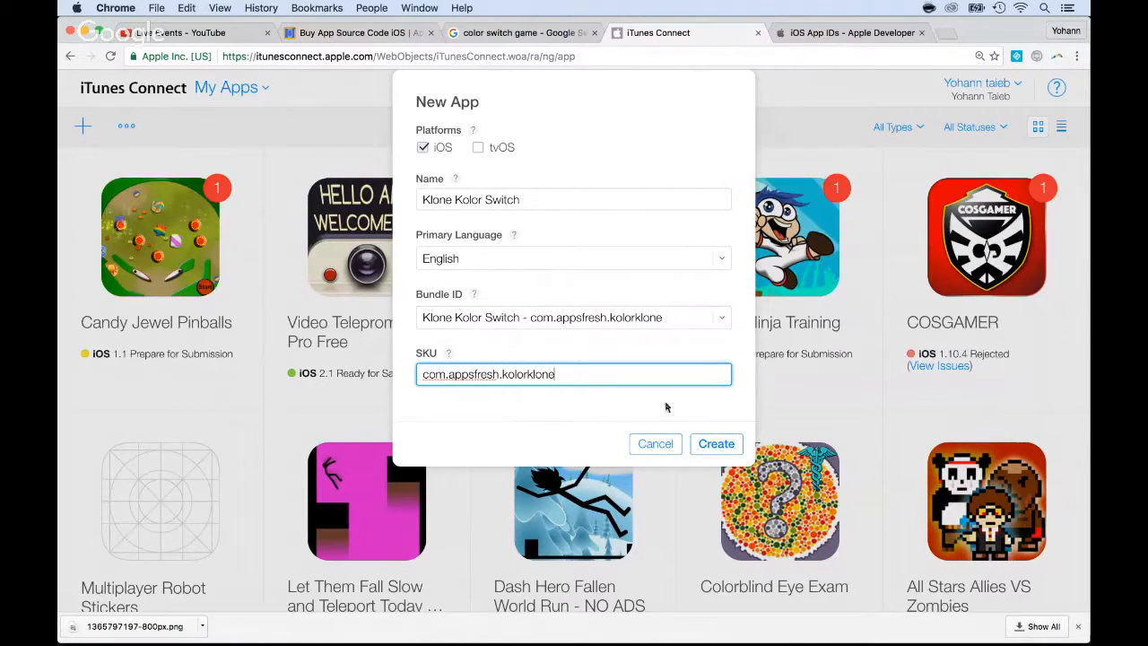
click(706, 443)
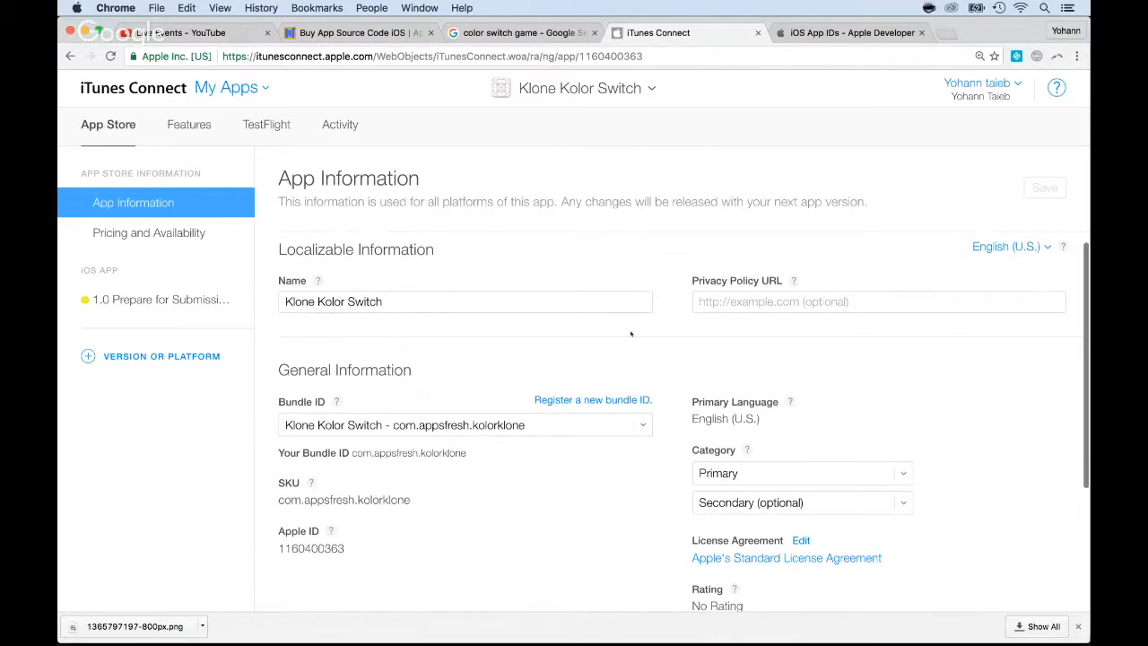
Set the app's primary category to Games with the subcategories Action and Board
click(762, 466)
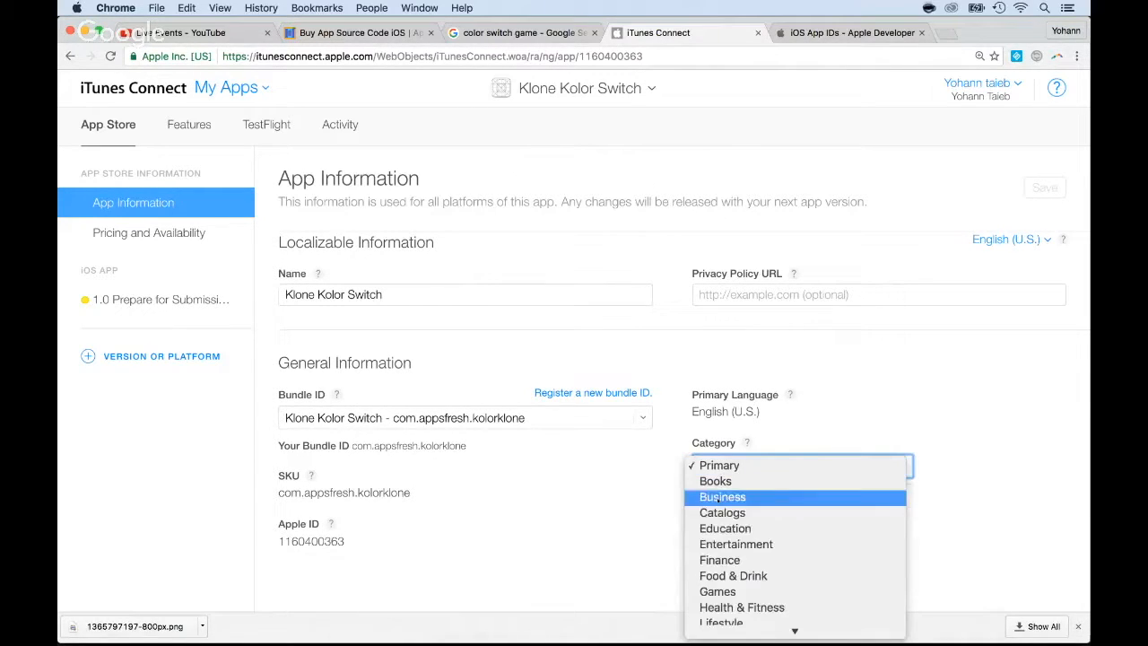
click(717, 591)
click(771, 494)
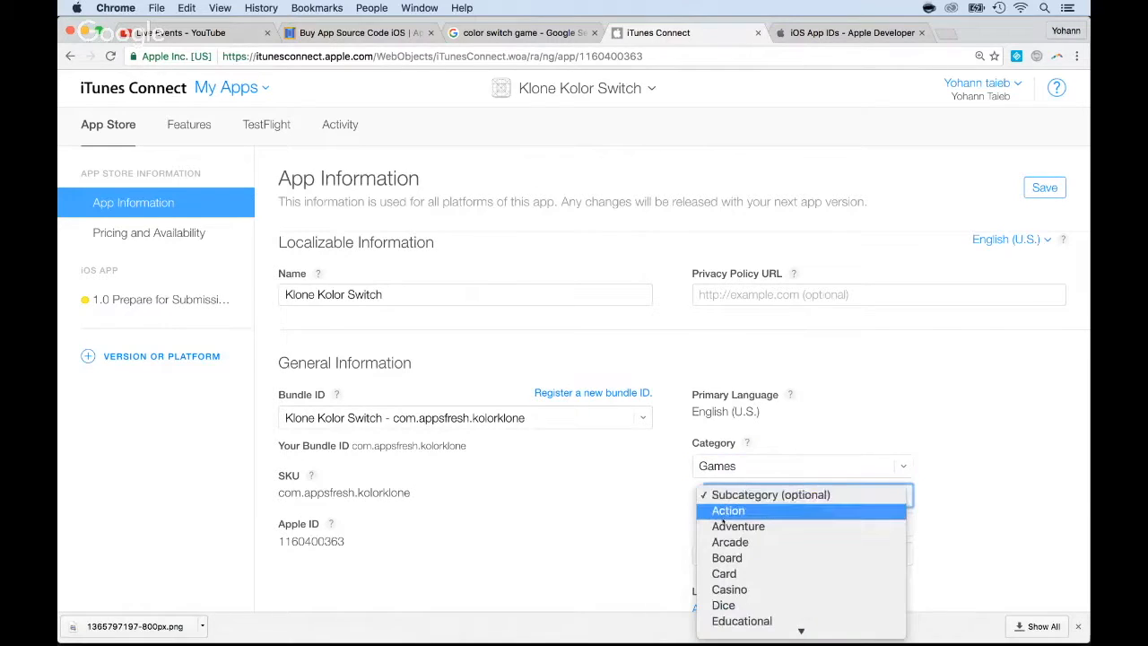
click(725, 510)
click(724, 524)
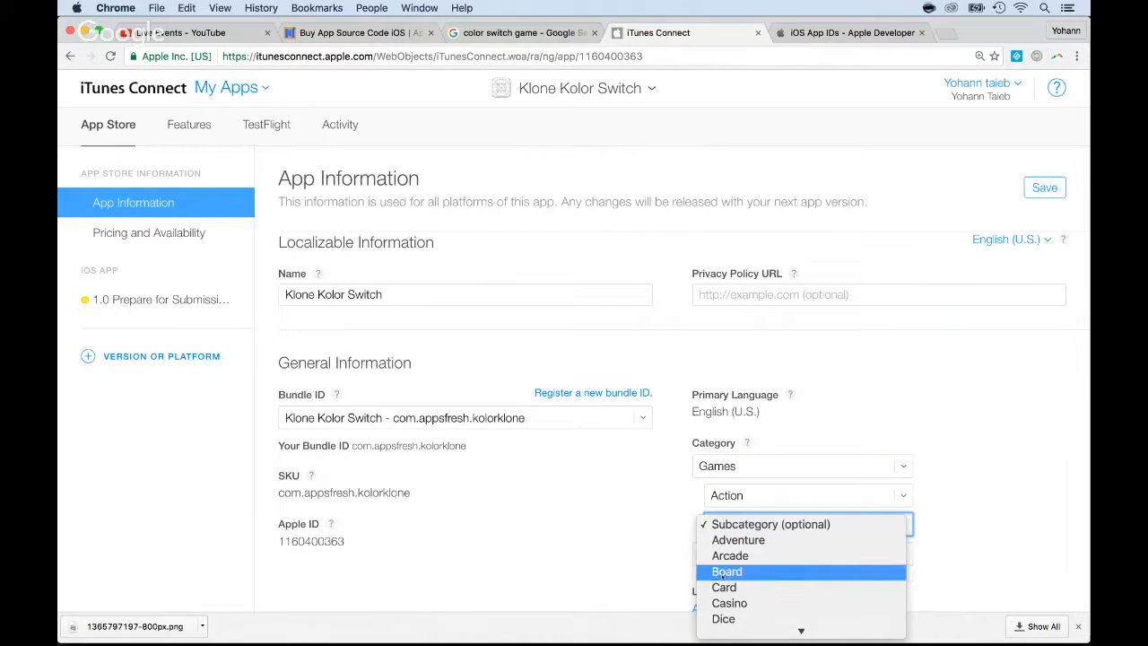
key(Return)
Set the app's secondary category to Education and save the app information
scroll(628, 529, down, 3)
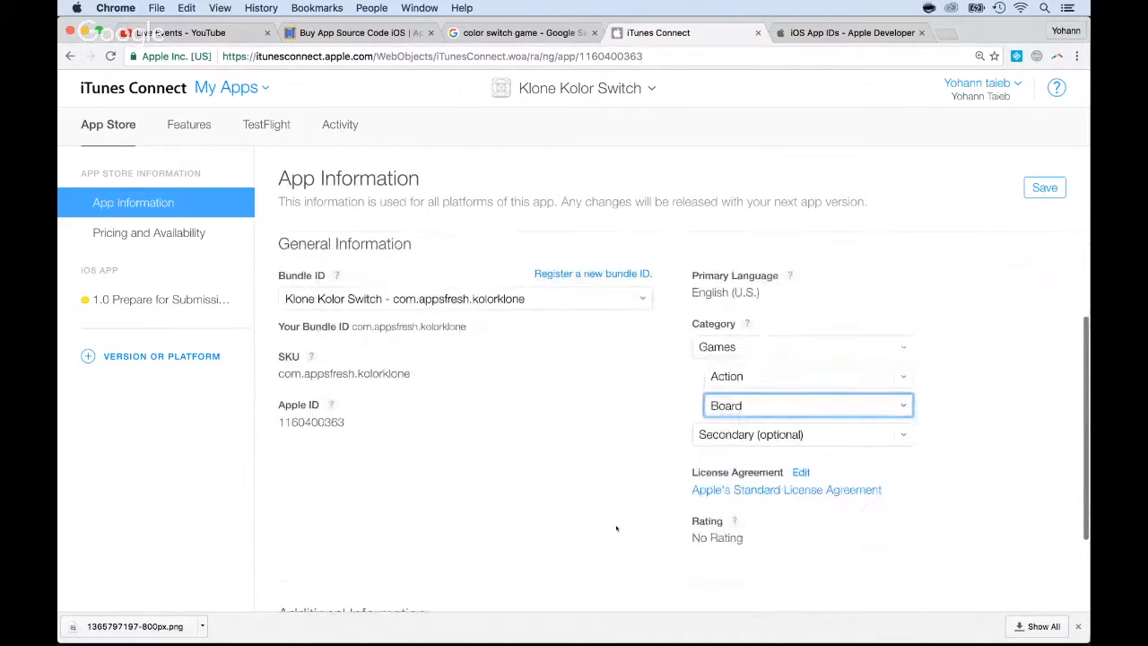
click(707, 438)
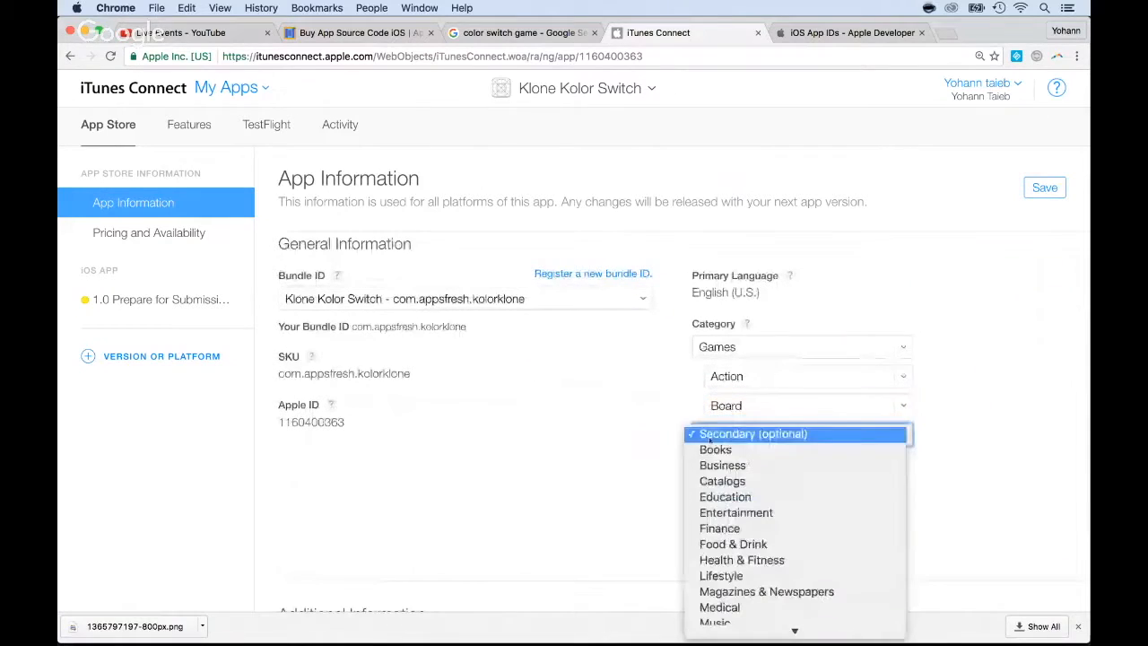
click(709, 497)
scroll(526, 428, up, 3)
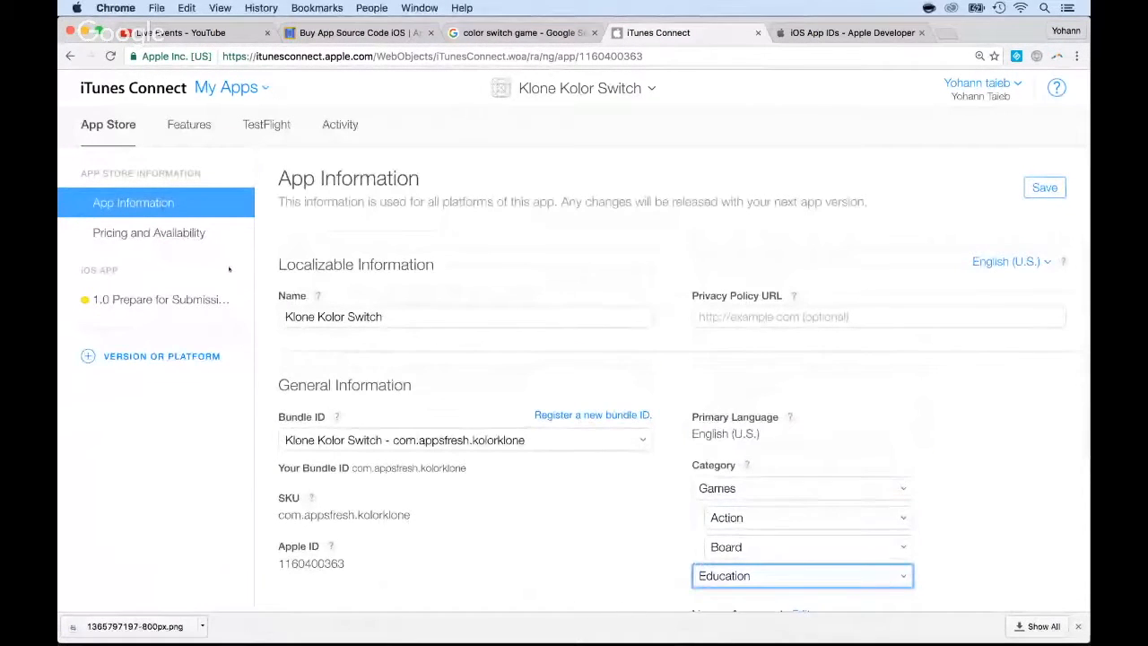
click(1042, 188)
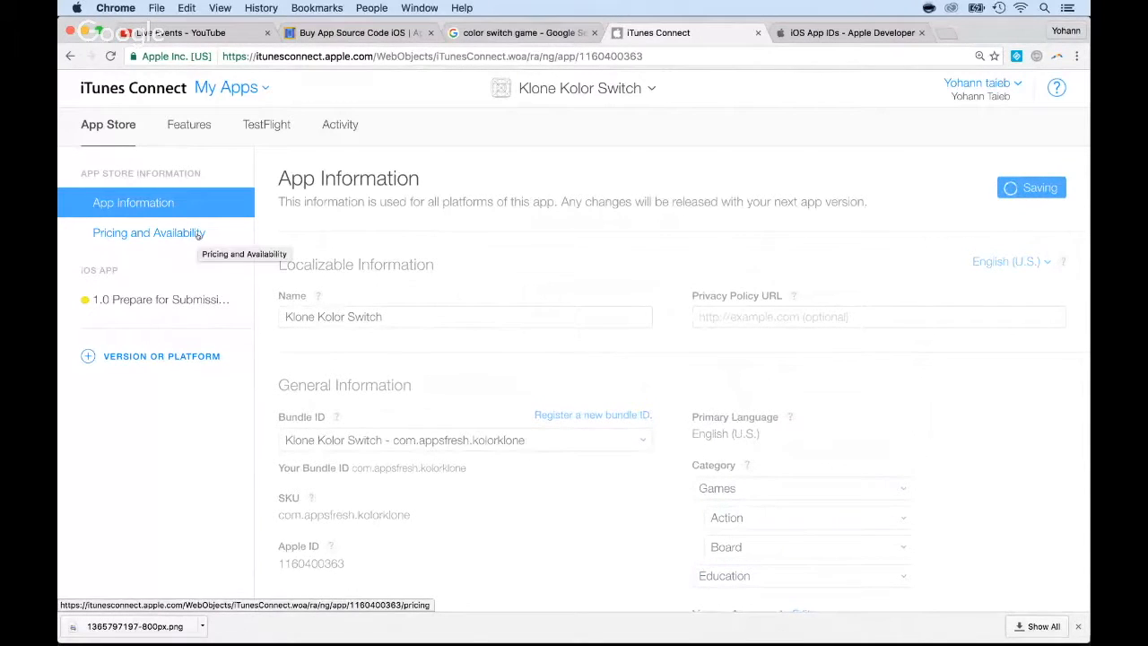
In Pricing and Availability, set the app's price to USD 0 (Free) and save the change
click(197, 234)
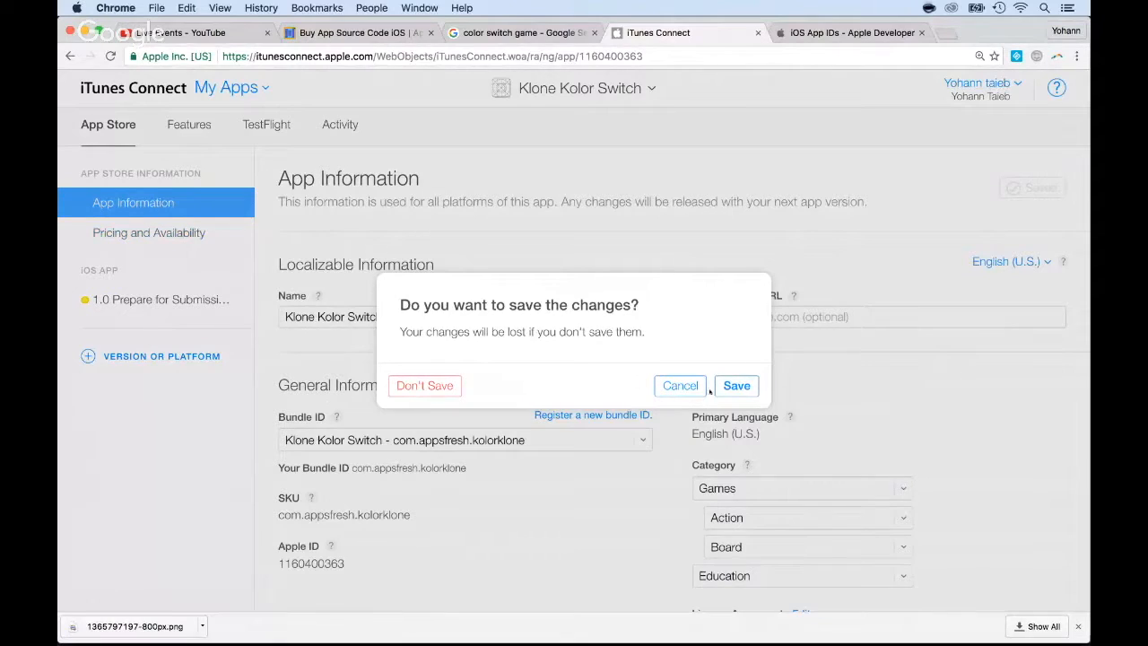
click(693, 390)
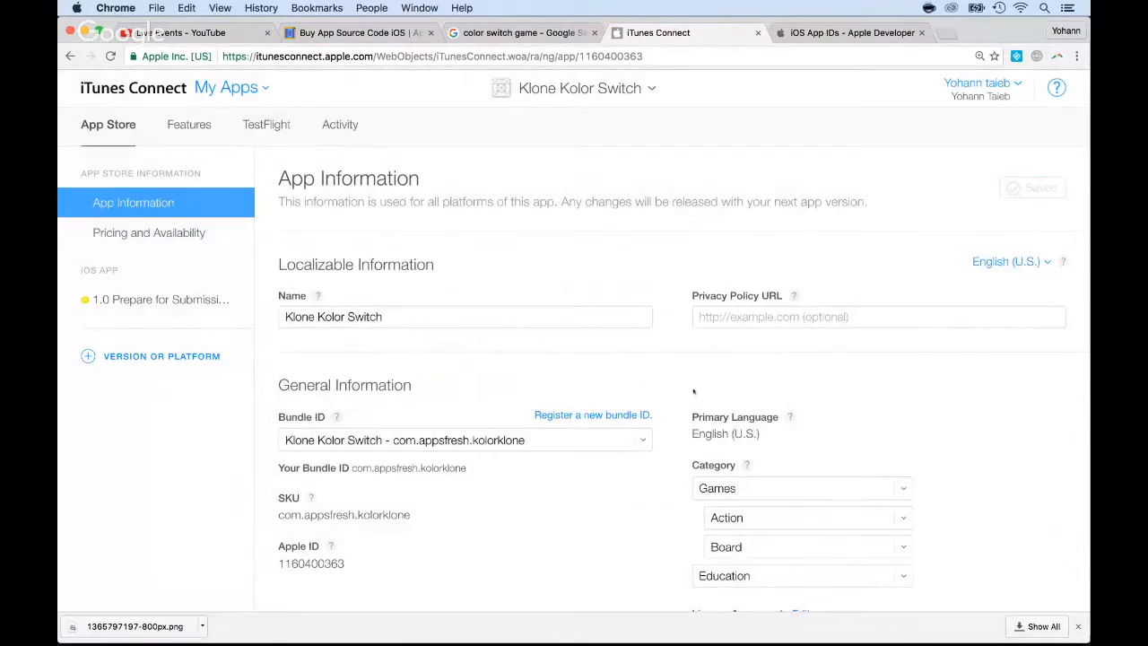
click(140, 235)
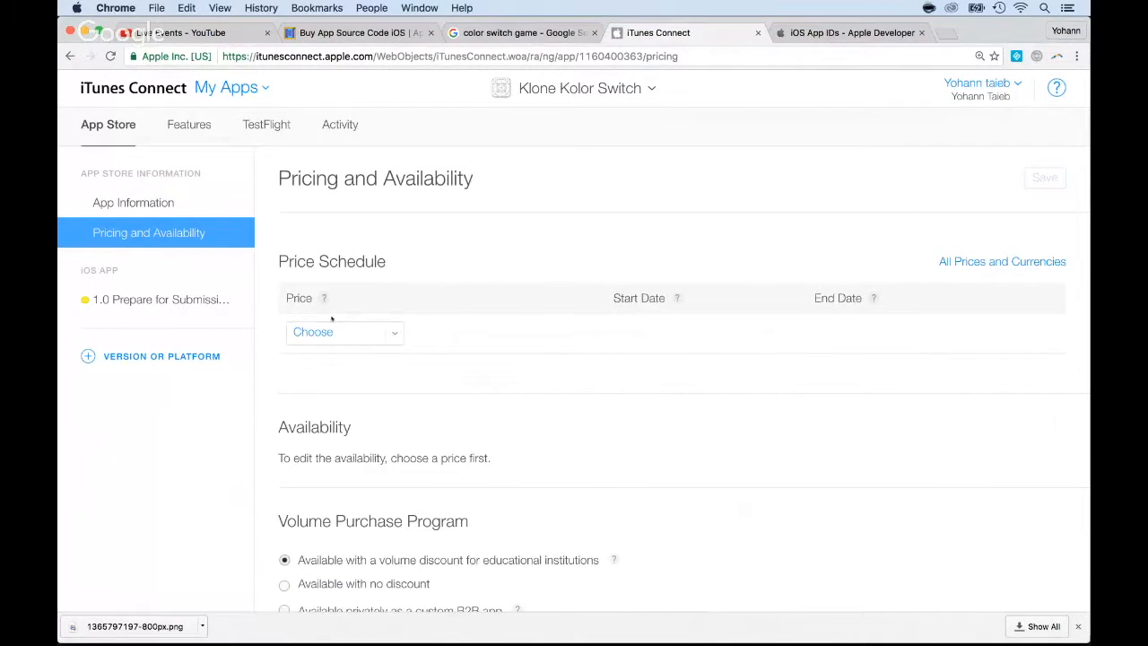
click(330, 331)
click(330, 333)
scroll(713, 383, down, 3)
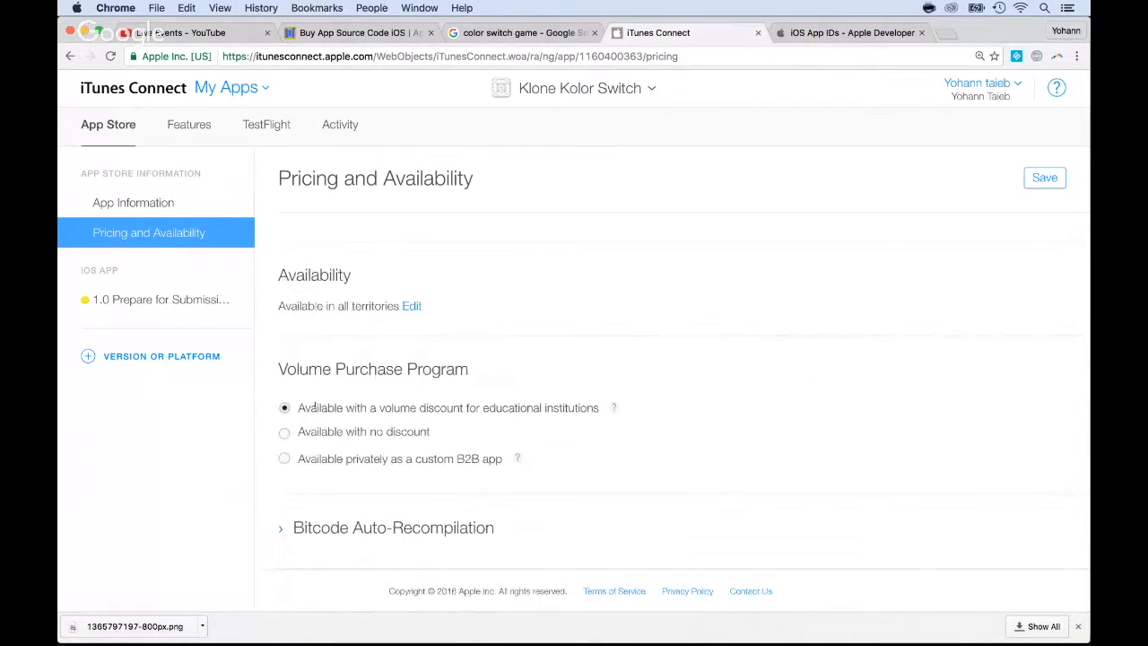
scroll(889, 326, up, 3)
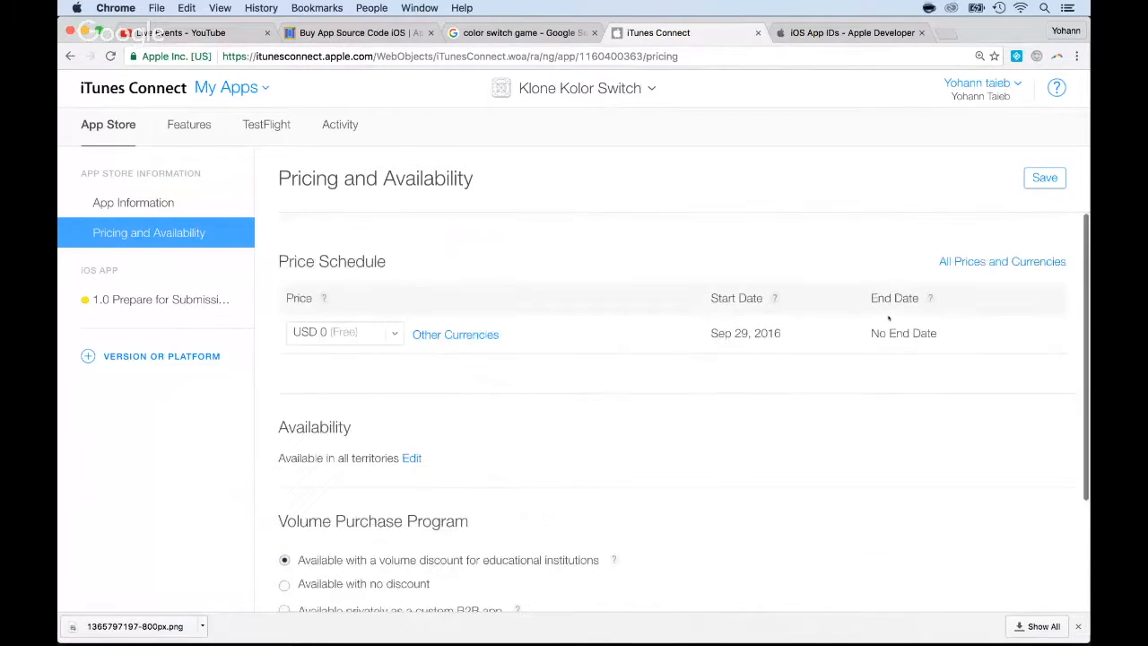
click(1041, 182)
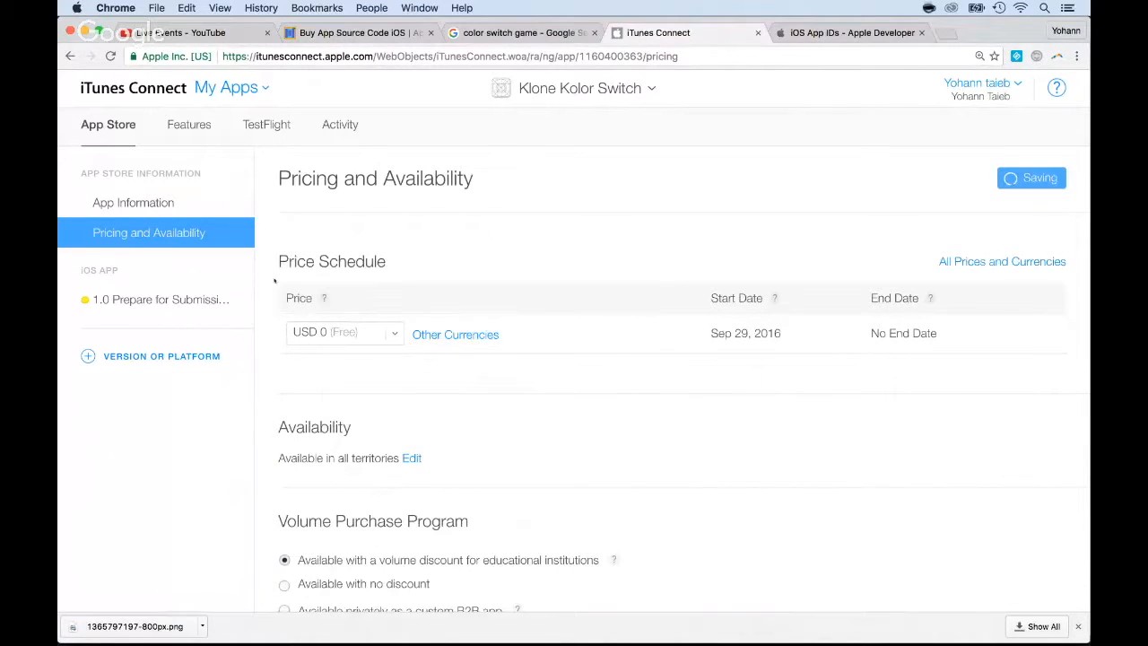
Open the iOS App 1.0 version page at its 5.5-inch display screenshot area
click(185, 299)
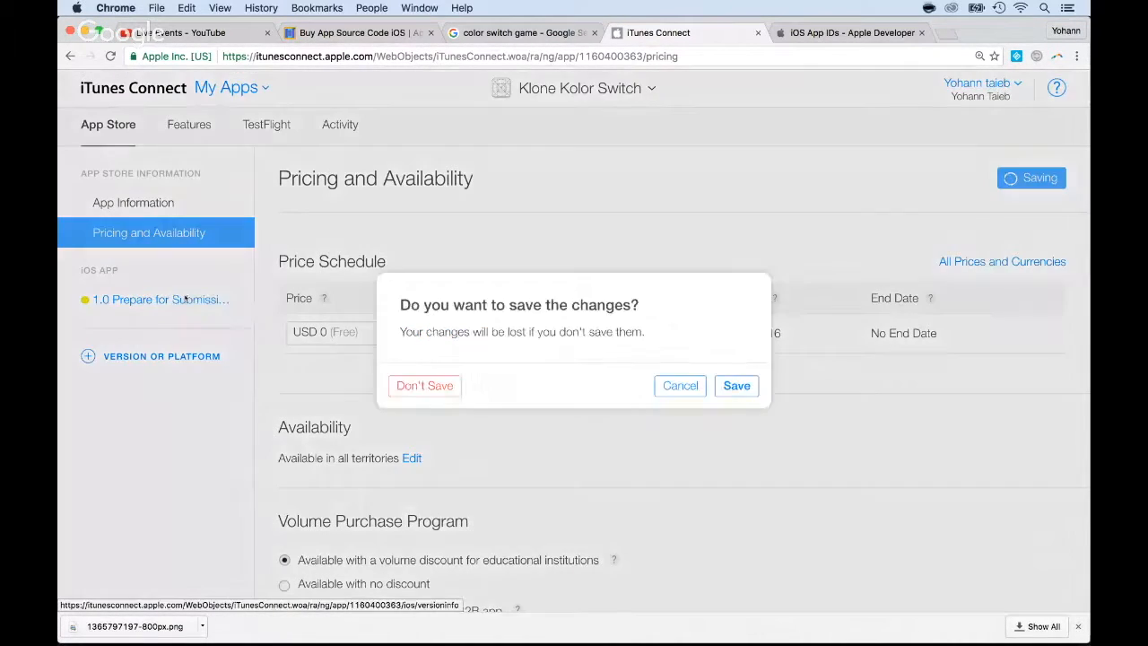
click(679, 386)
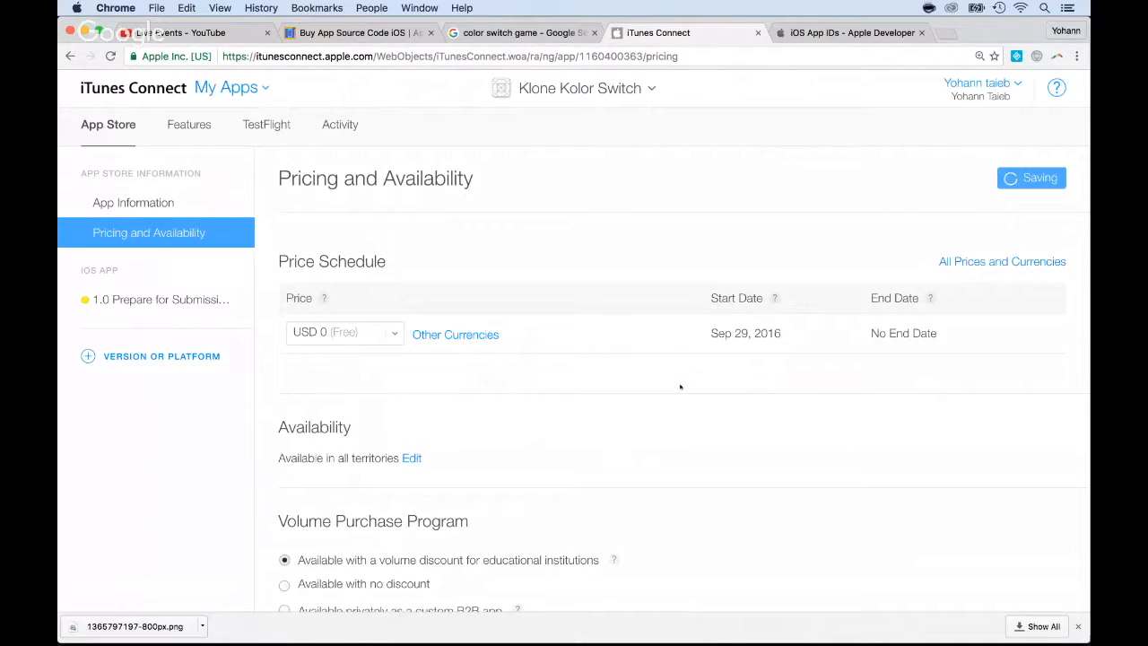
click(169, 298)
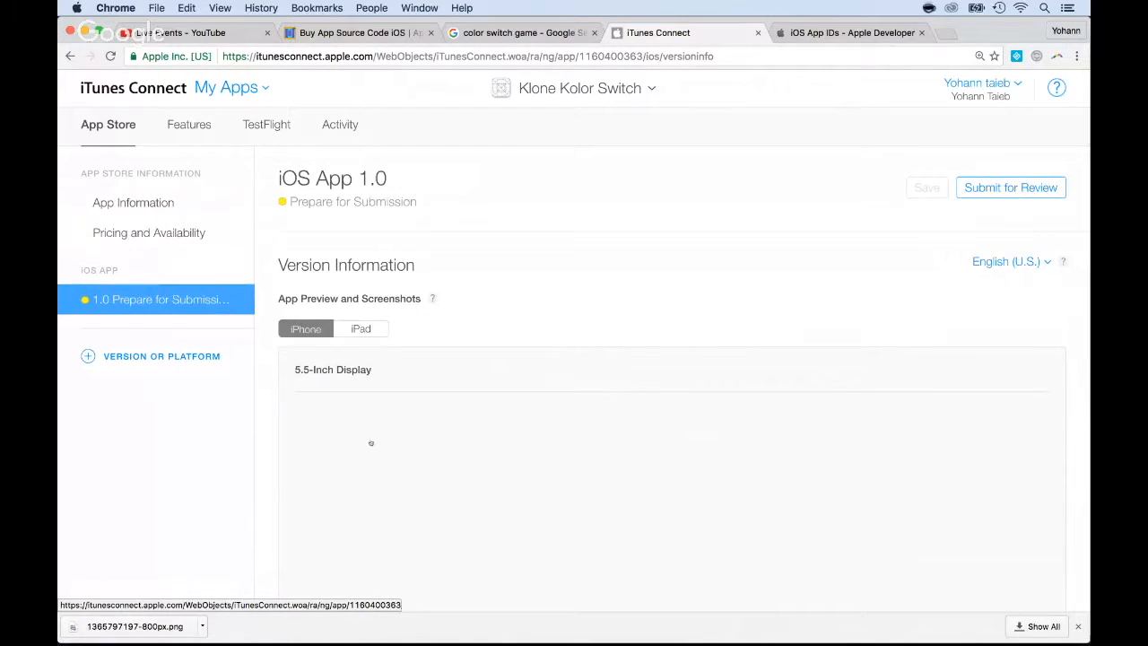
scroll(307, 445, down, 3)
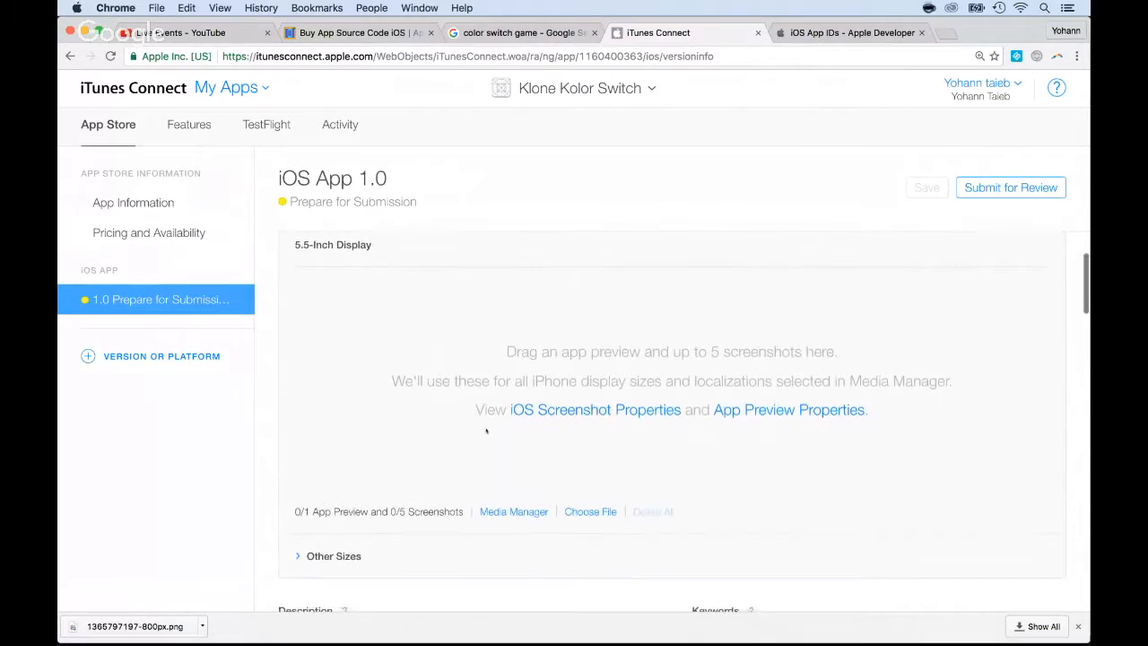
Switch to Unity to examine the ColorSwitch Game view as a screenshot source, and return to the iOS App 1.0 page
key(super+Tab)
key(super+Tab)
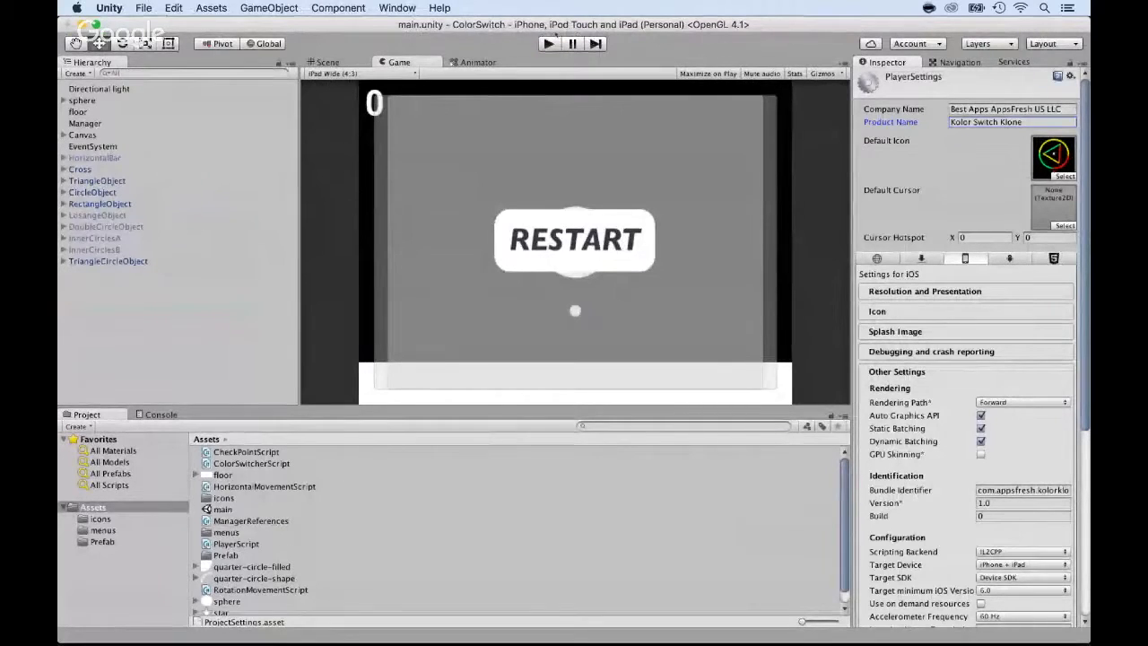
drag(501, 99, 733, 397)
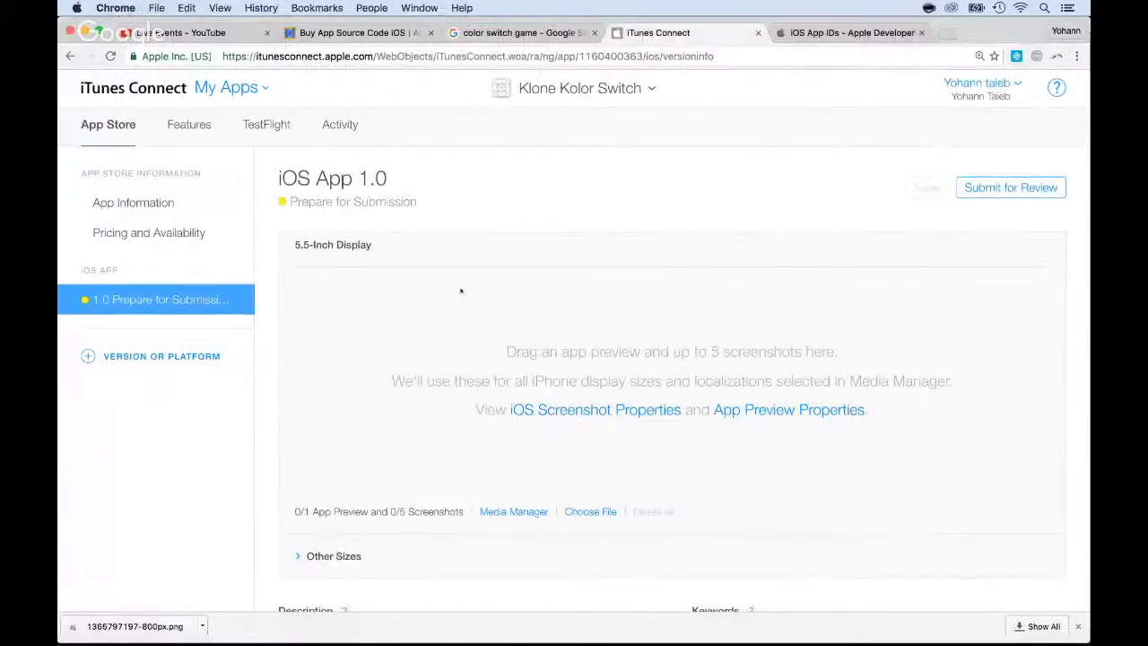
key(super+Tab)
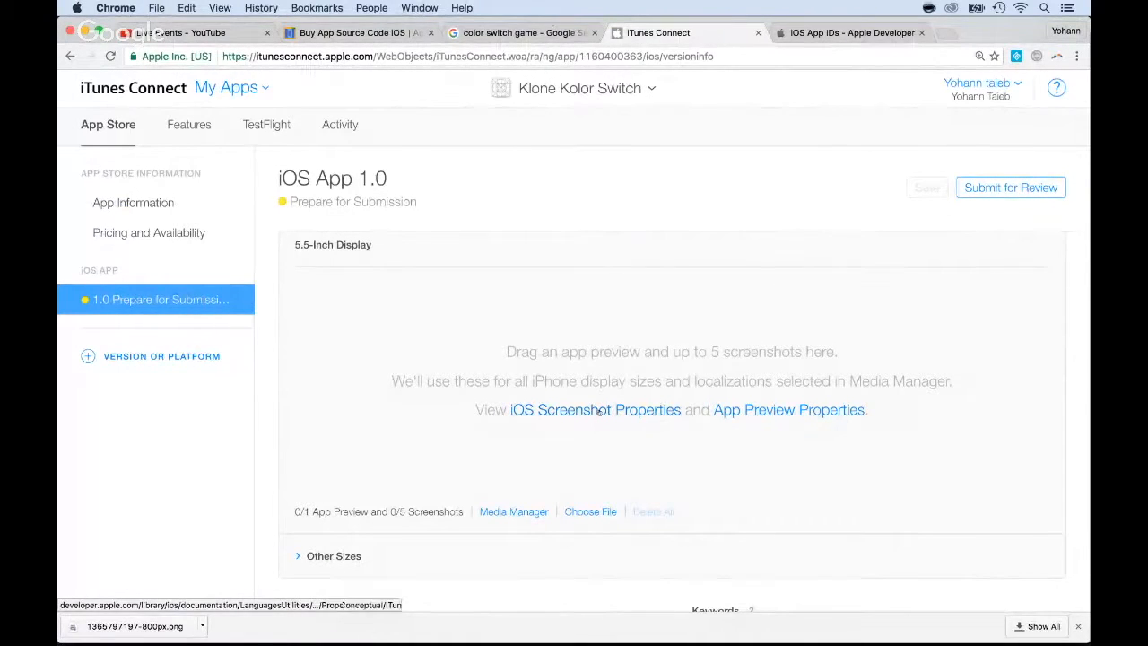
Fill in the version 1.0 description with "this is the description that will be seen in the itunes app store."
scroll(436, 409, down, 1)
right_click(438, 410)
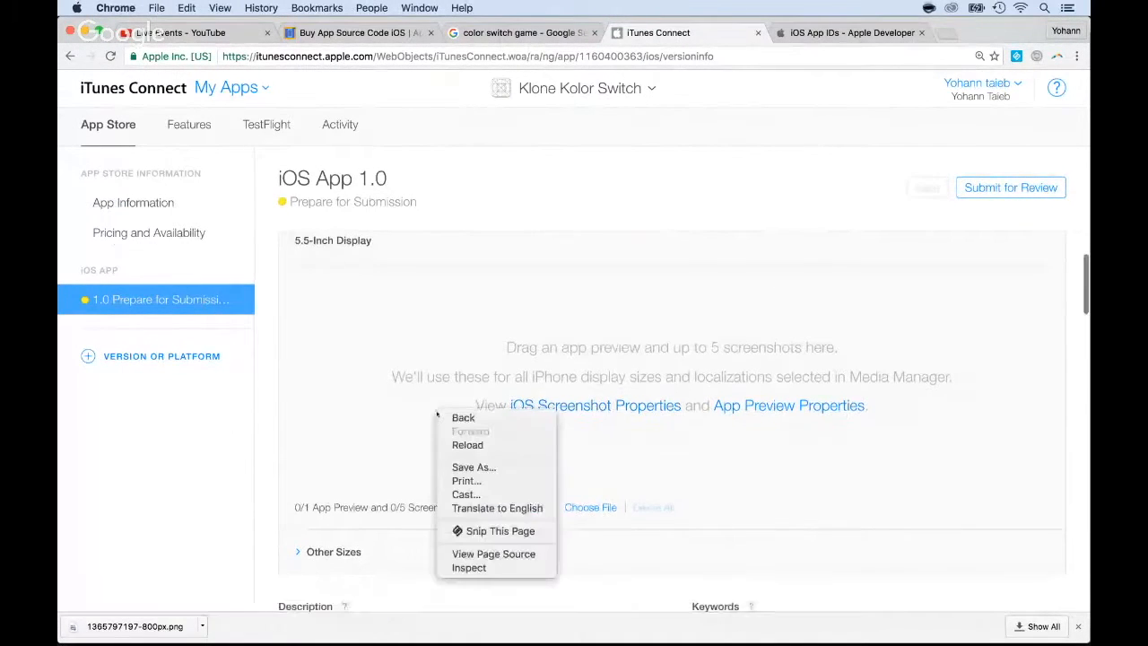
click(268, 419)
scroll(269, 421, down, 10)
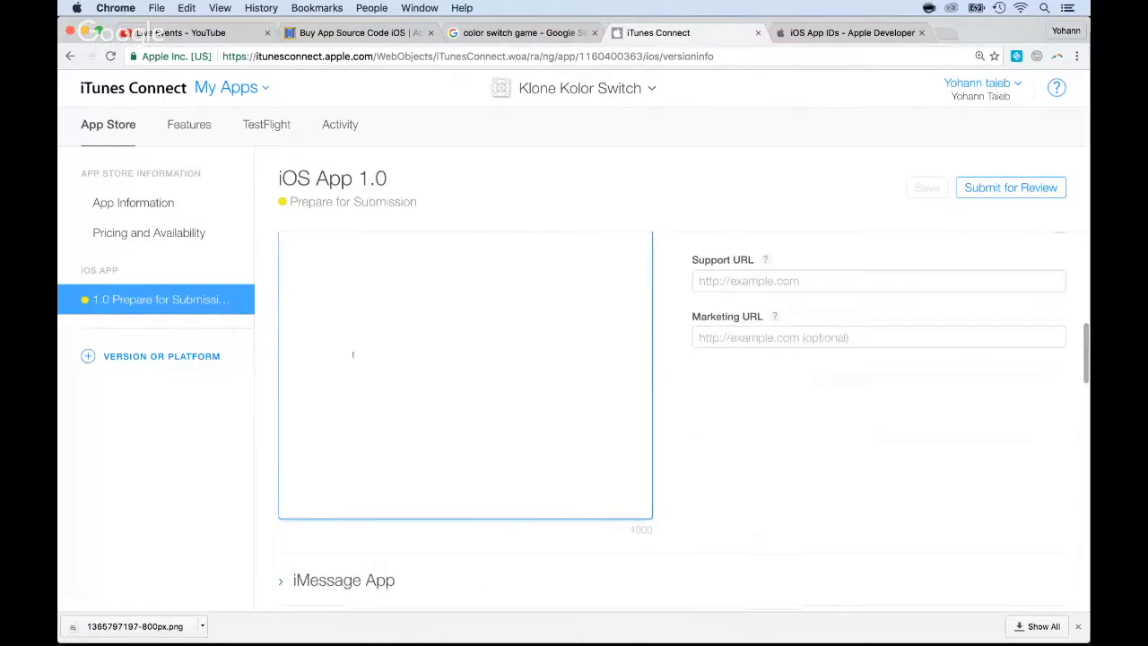
scroll(353, 354, up, 4)
click(355, 395)
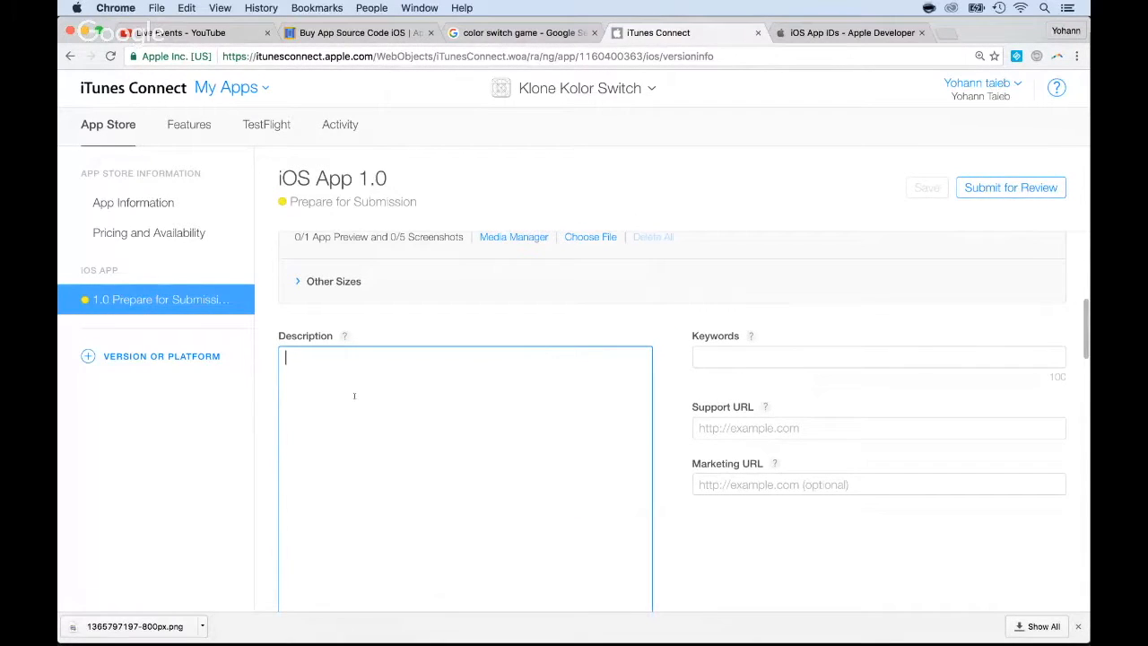
text(this is th)
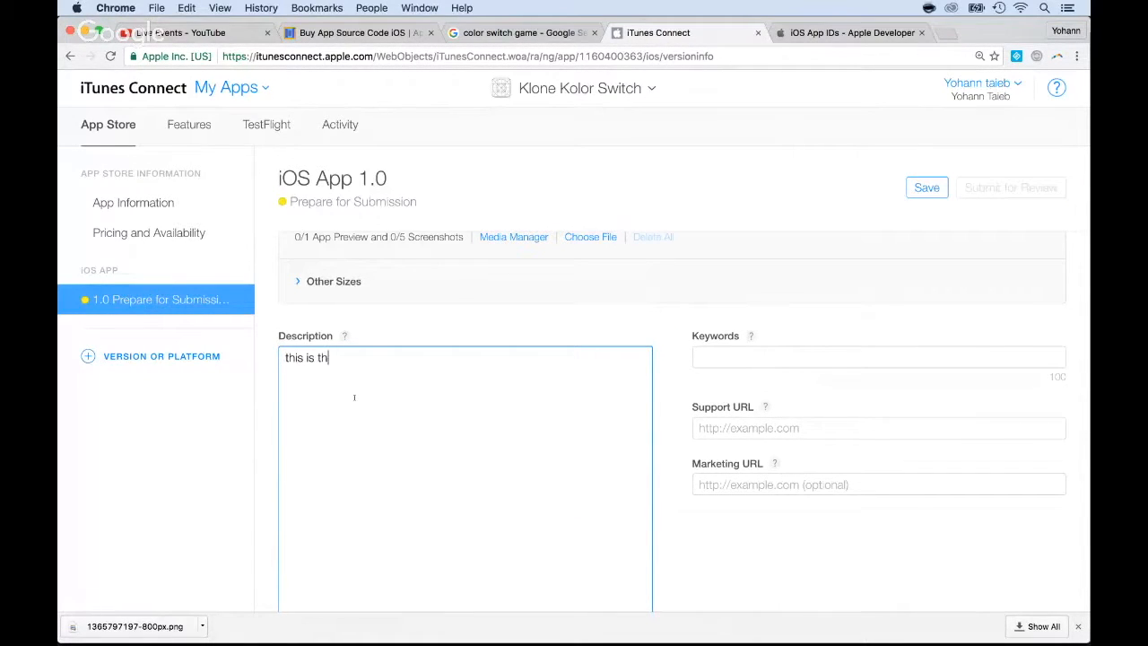
text(e description that will be )
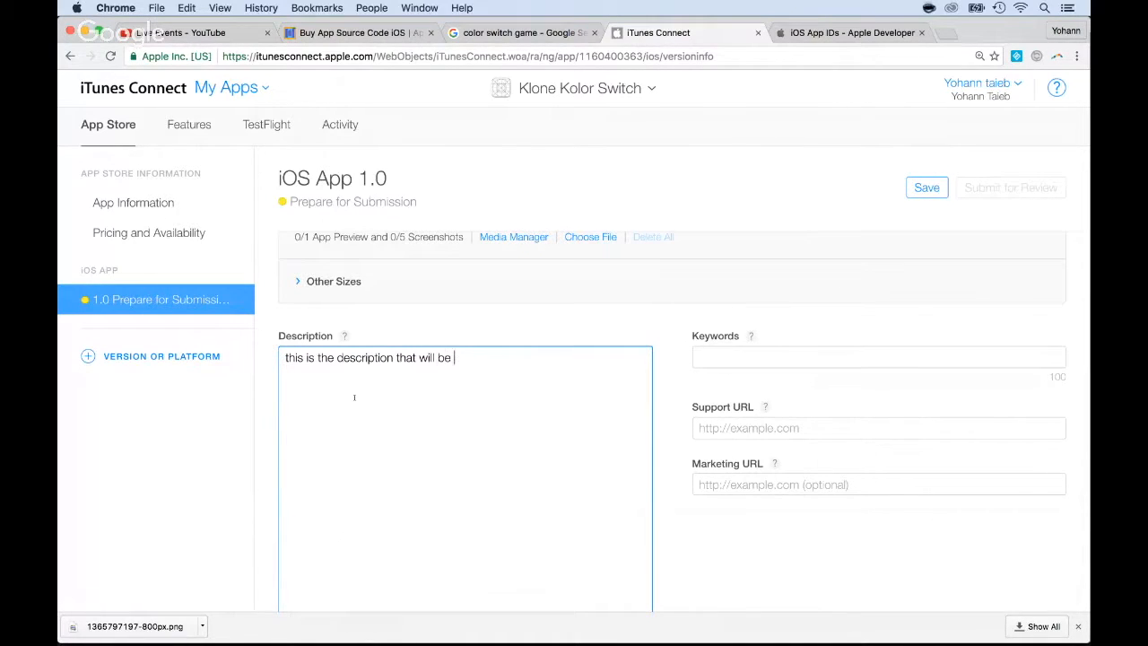
text(seen in the itunes app store)
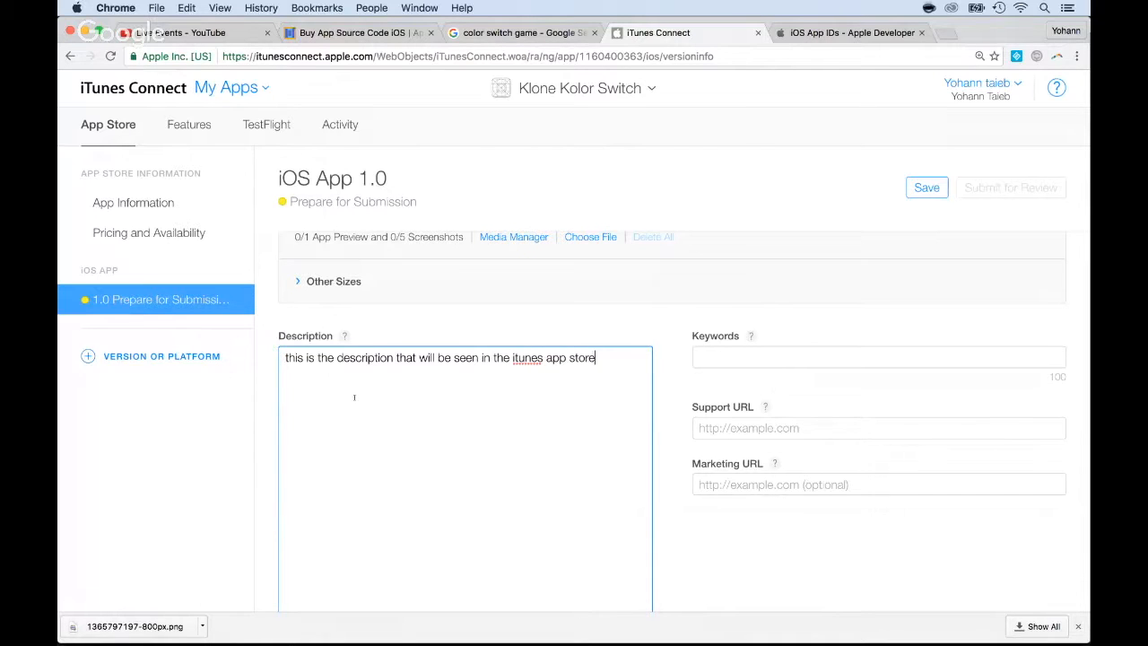
text(.)
Upload icon2-1024px.png from the Desktop as the app icon under General App Information, previewing the image before choosing it
scroll(290, 487, down, 3)
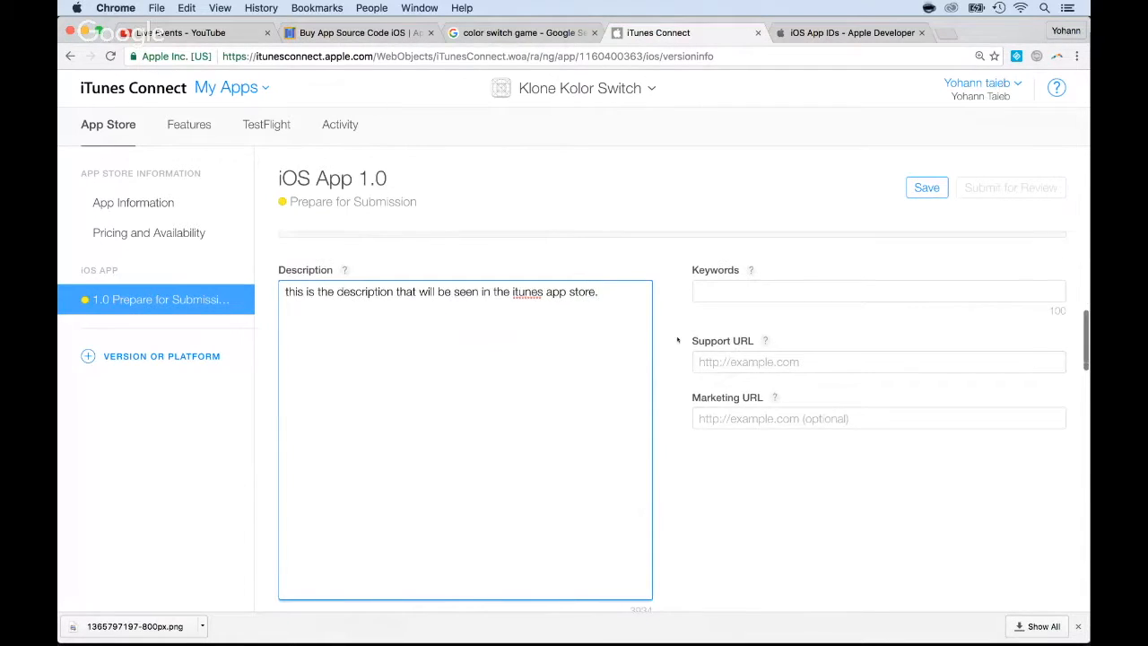
scroll(702, 397, down, 2)
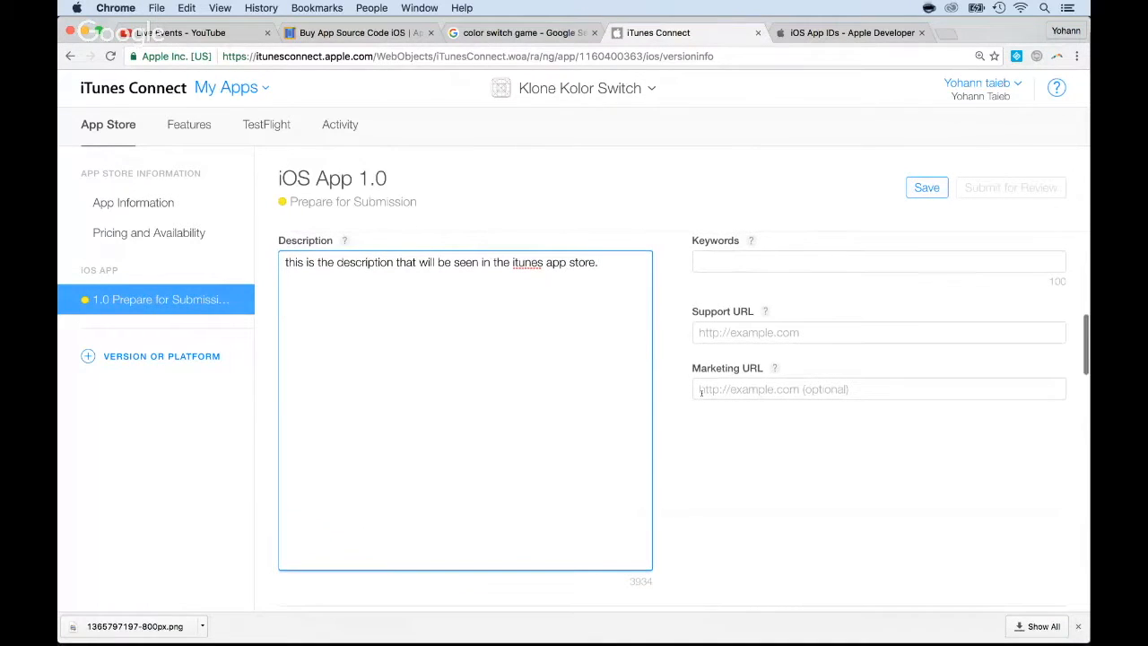
scroll(701, 392, up, 1)
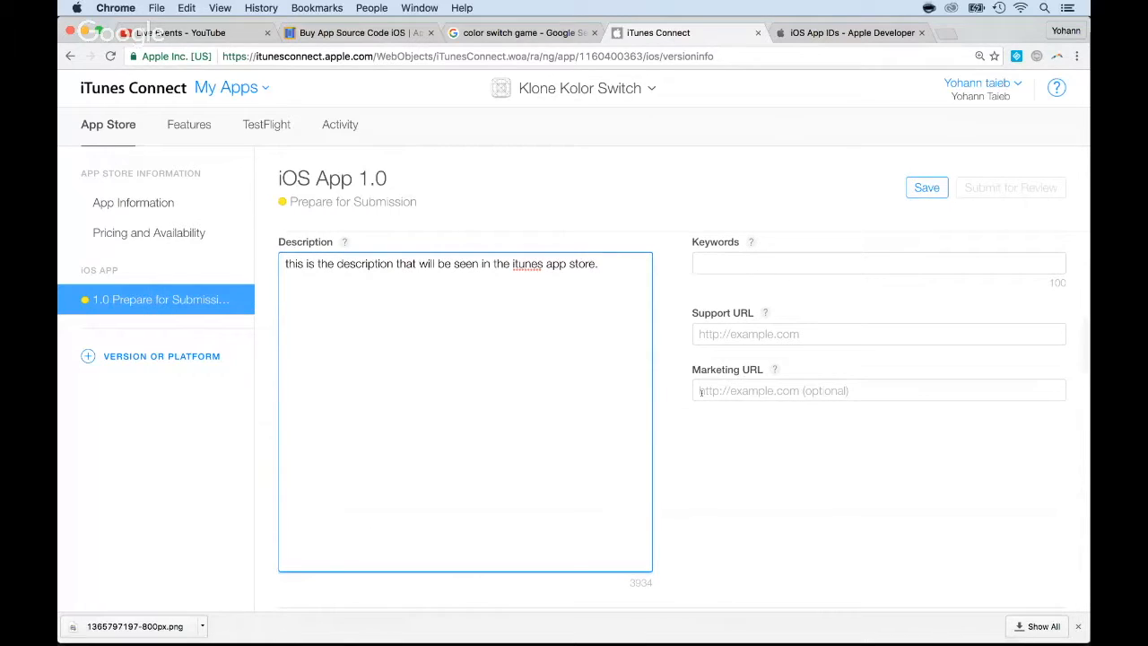
scroll(702, 394, down, 1)
scroll(701, 395, down, 10)
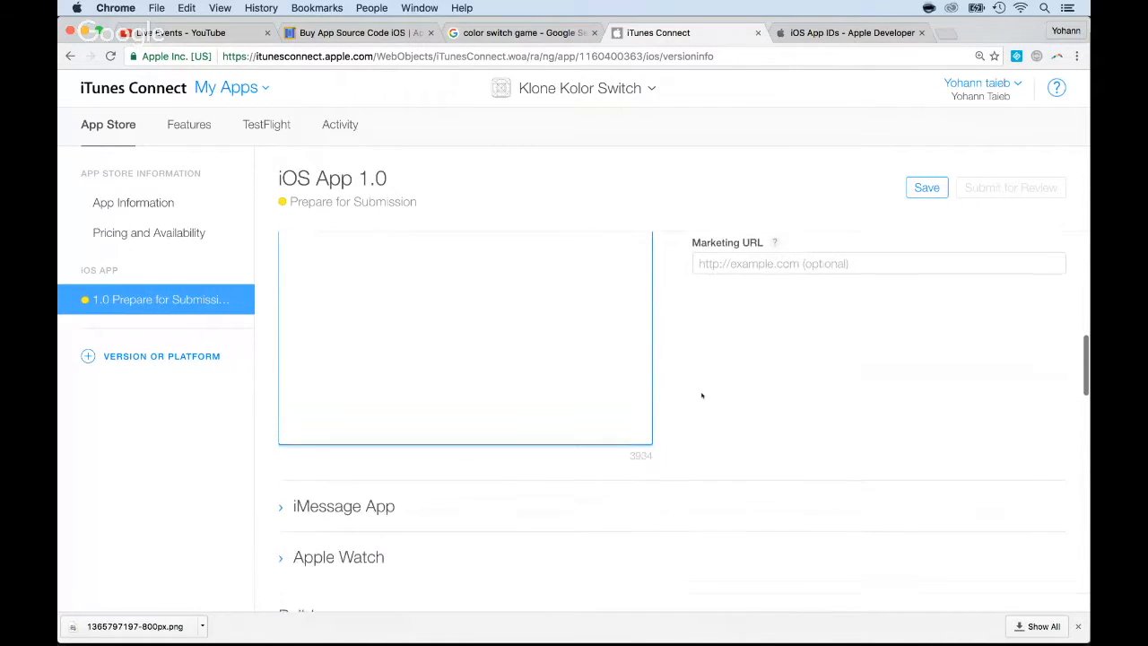
scroll(699, 392, down, 1)
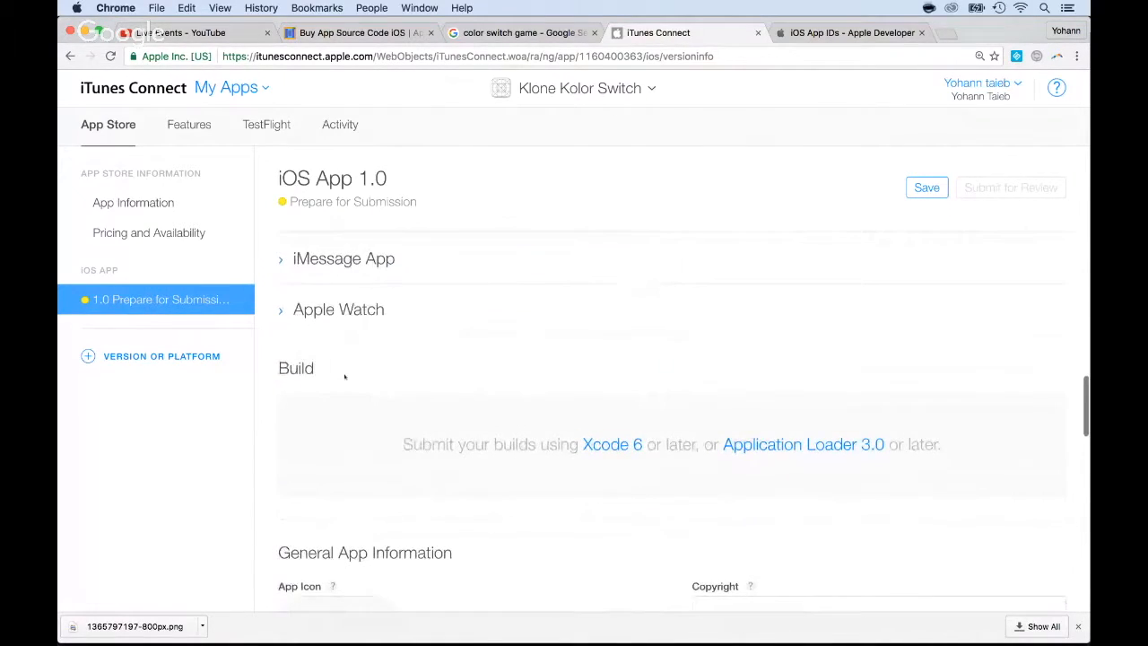
scroll(562, 444, down, 5)
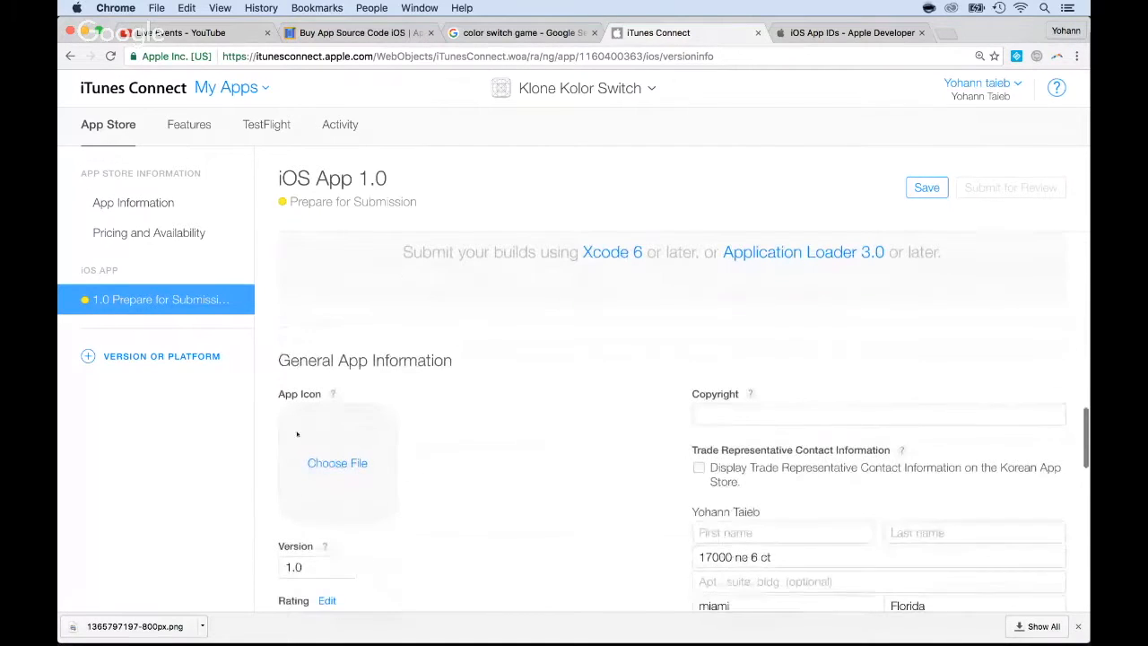
click(337, 462)
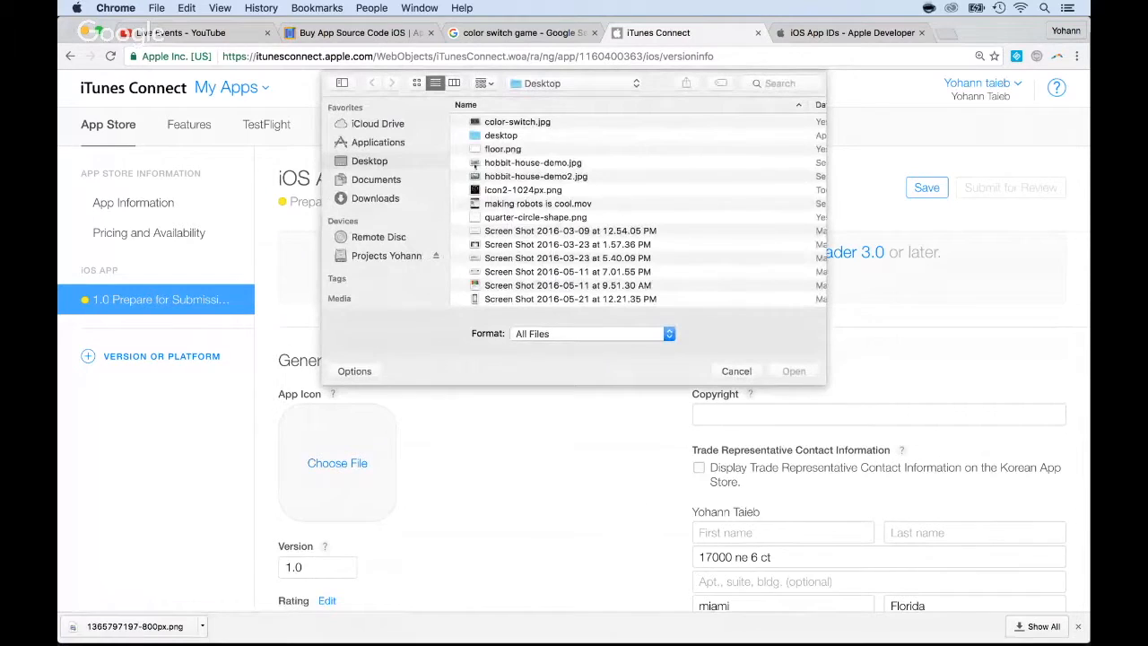
click(476, 191)
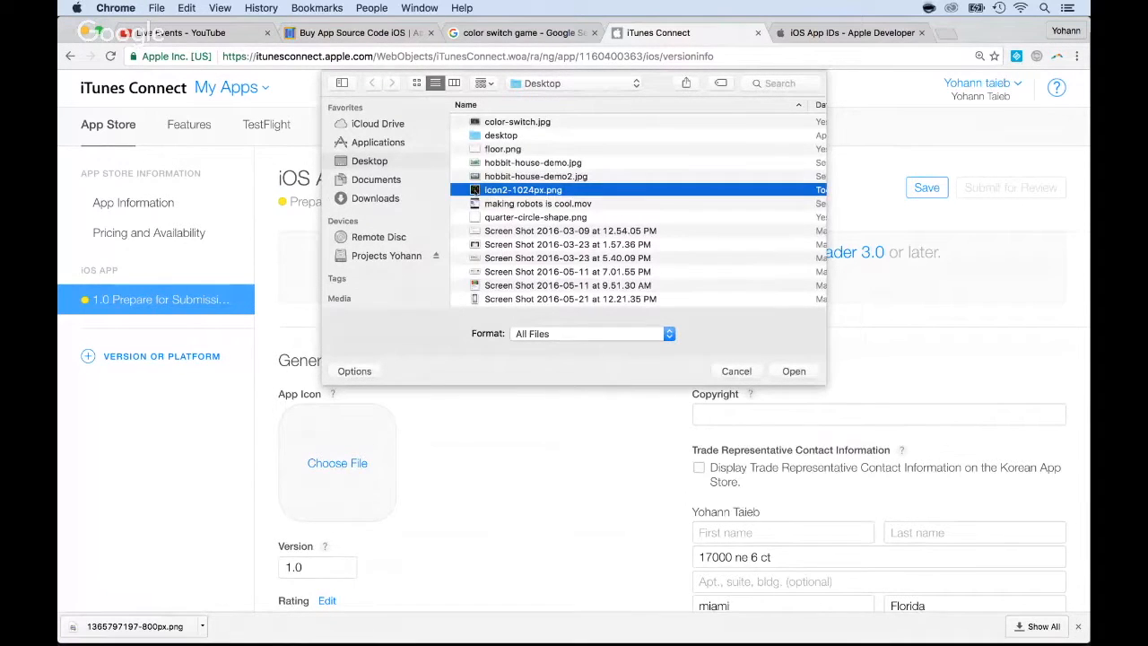
key(space)
key(space)
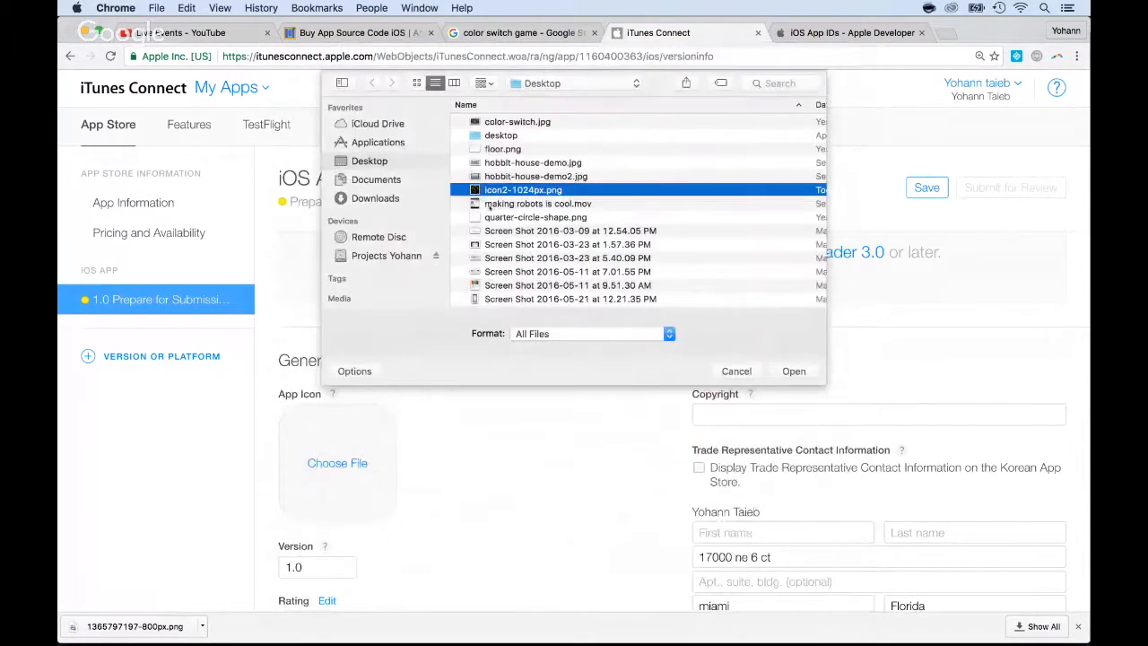
click(791, 370)
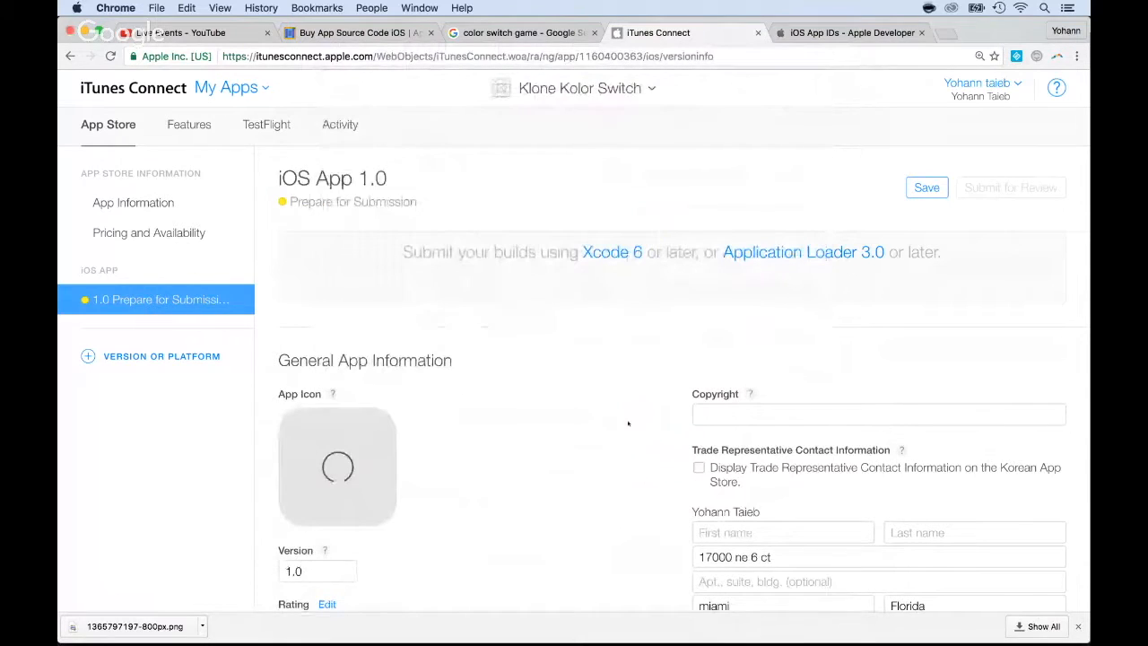
scroll(627, 423, down, 1)
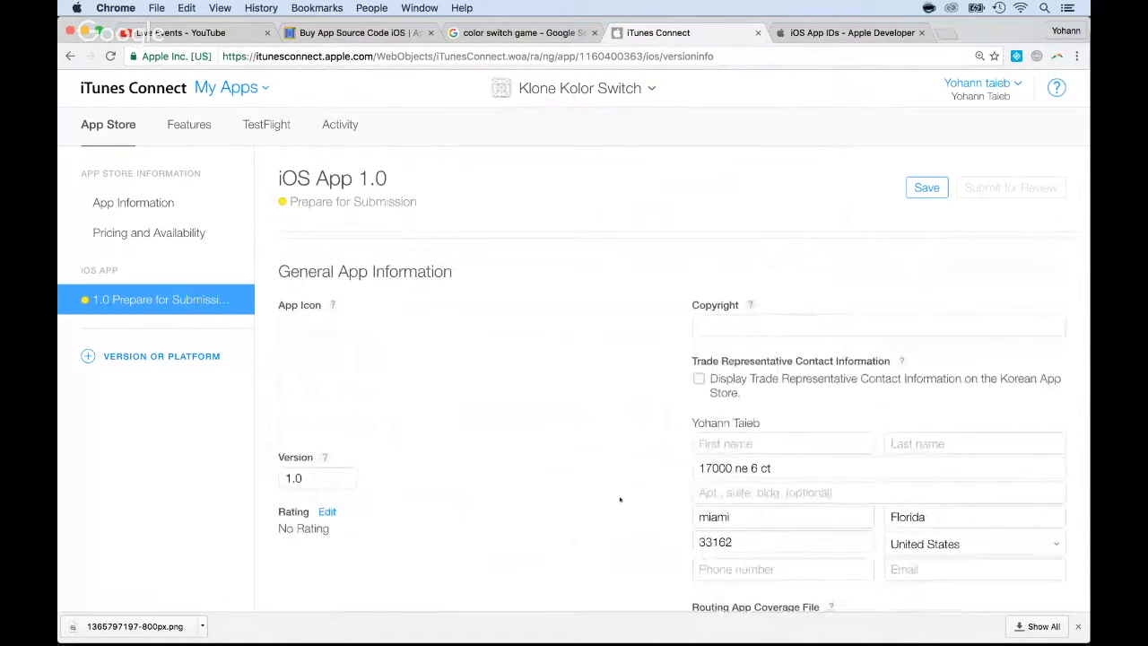
scroll(584, 495, up, 3)
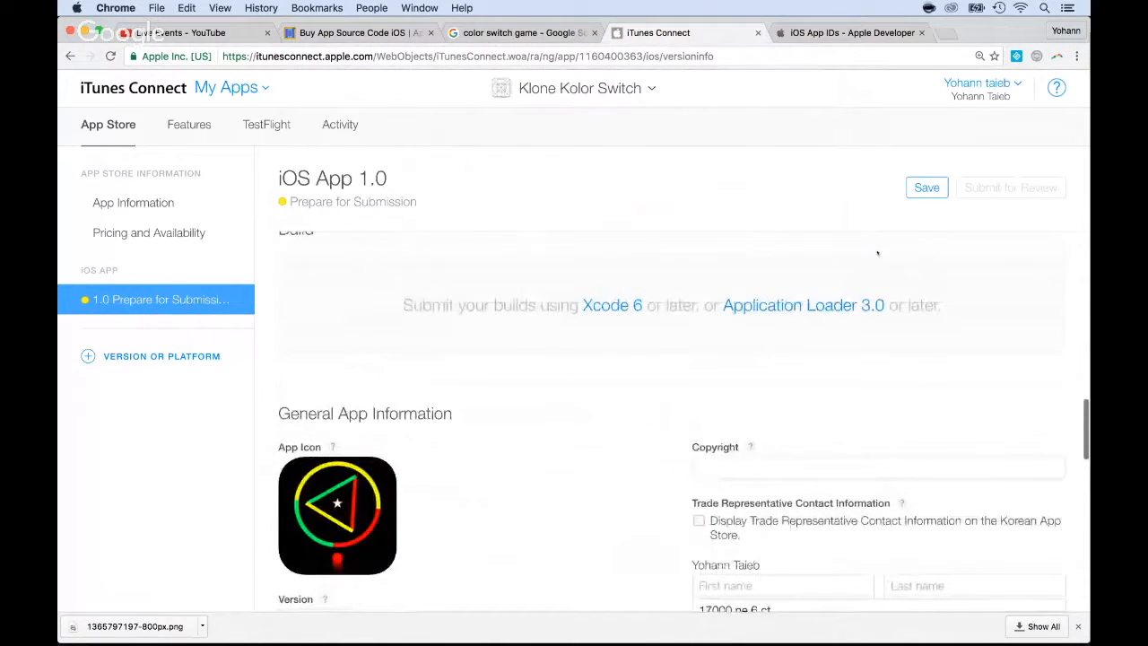